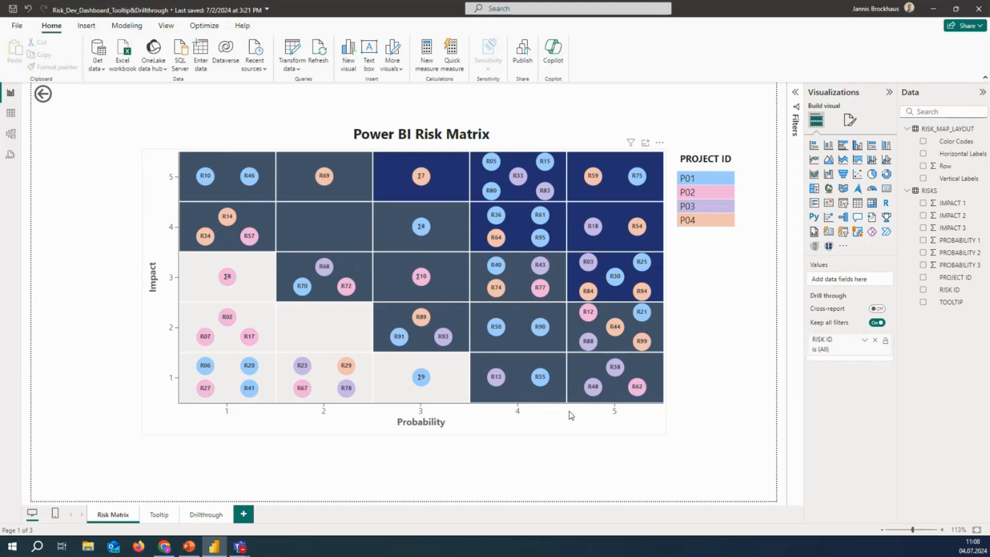
Step: Remove the Color Codes field from the risk matrix's custom colors and add it back from RISK_MAP_LAYOUT
{"action": "left_click", "coordinate": [629, 403]}
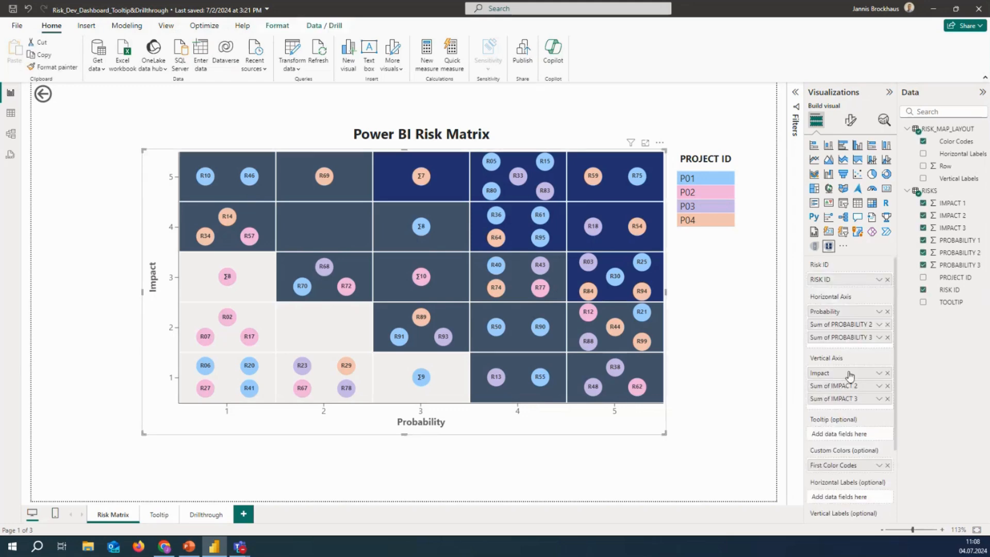
{"action": "scroll", "coordinate": [846, 379], "scroll_direction": "down", "scroll_amount": 1}
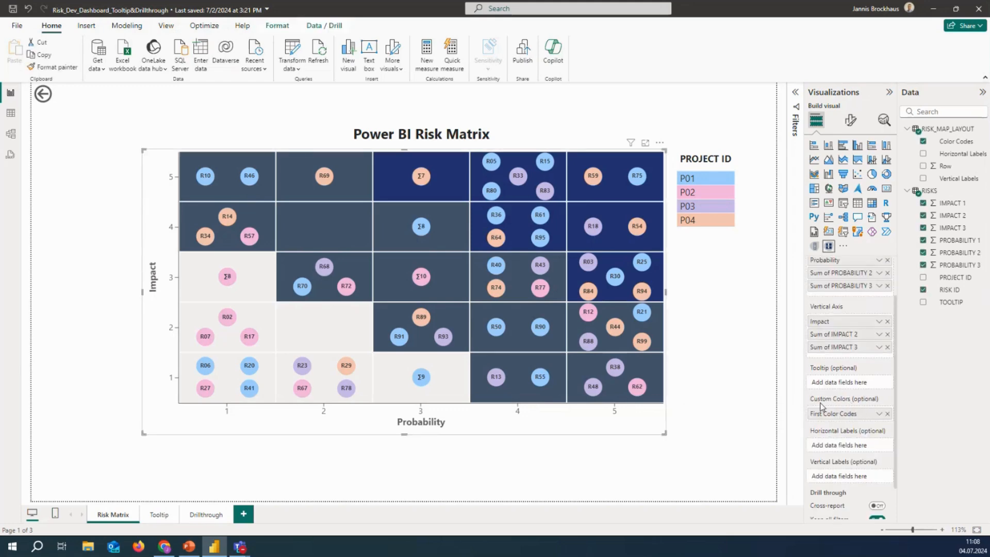
{"action": "left_click", "coordinate": [887, 415]}
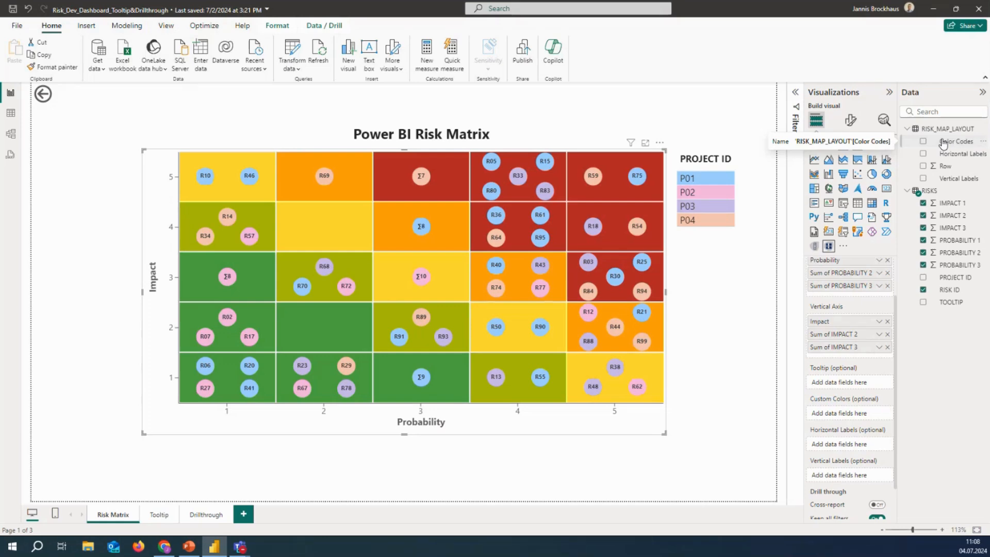
{"action": "left_click_drag", "start_coordinate": [943, 143], "coordinate": [848, 414]}
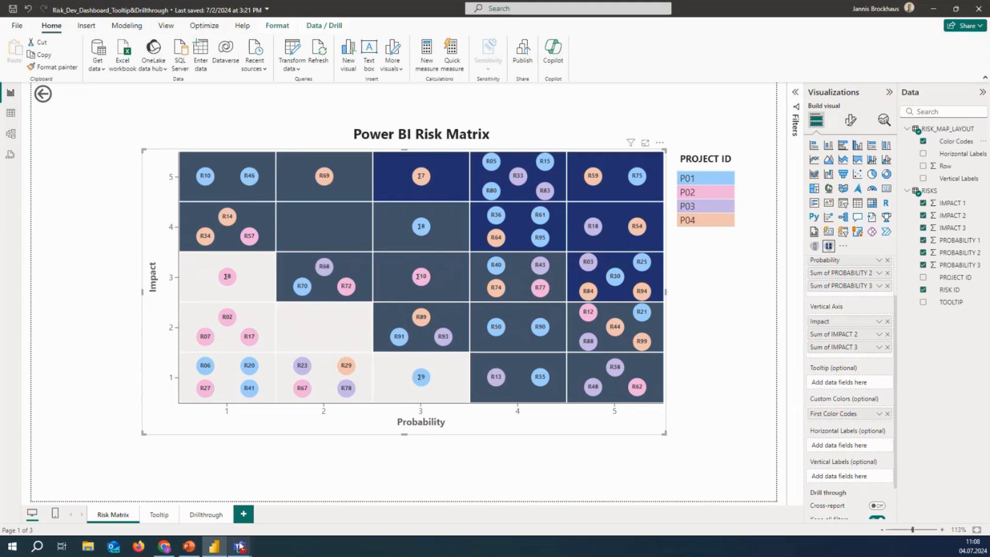
Step: Switch to Chrome and generate a five-by-five color grid in the LeapLytics Risk Map Designer
{"action": "left_click", "coordinate": [163, 547]}
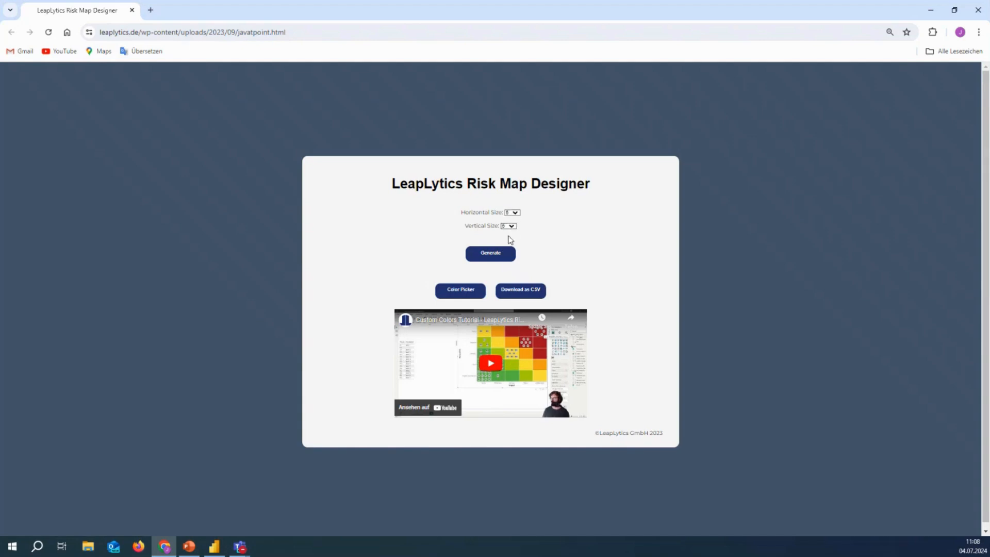
{"action": "left_click", "coordinate": [498, 254]}
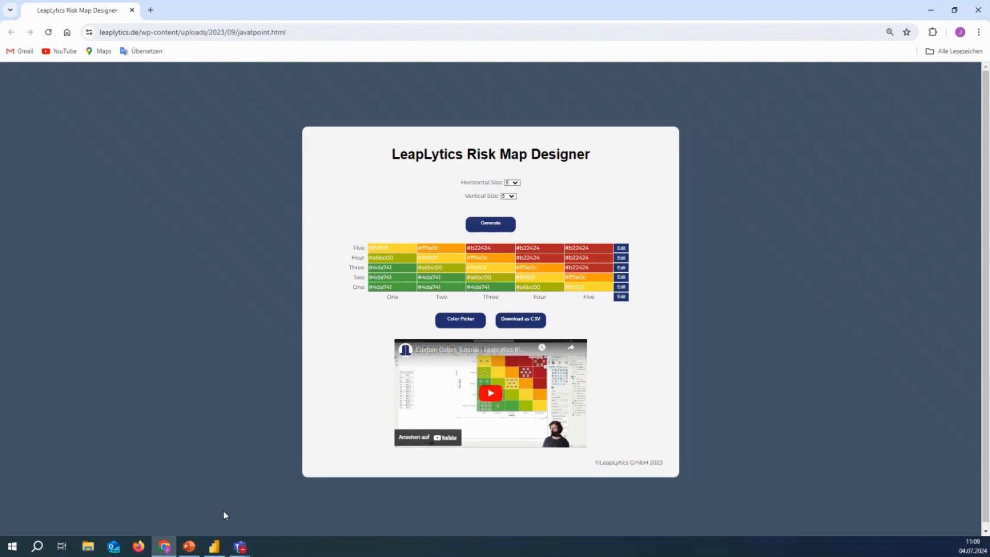
Step: Switch back to Power BI and view the common data sources available for import
{"action": "left_click", "coordinate": [214, 546]}
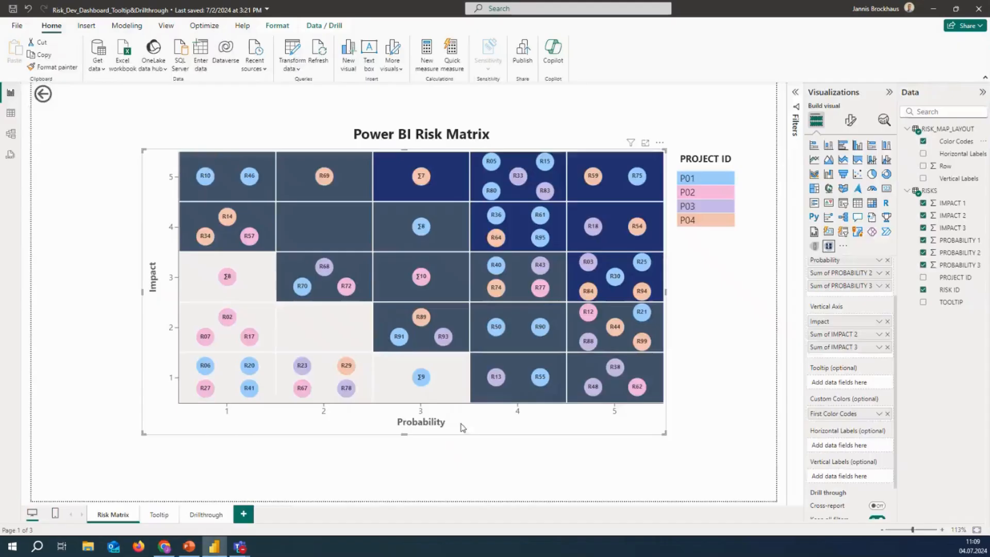
{"action": "left_click", "coordinate": [99, 71]}
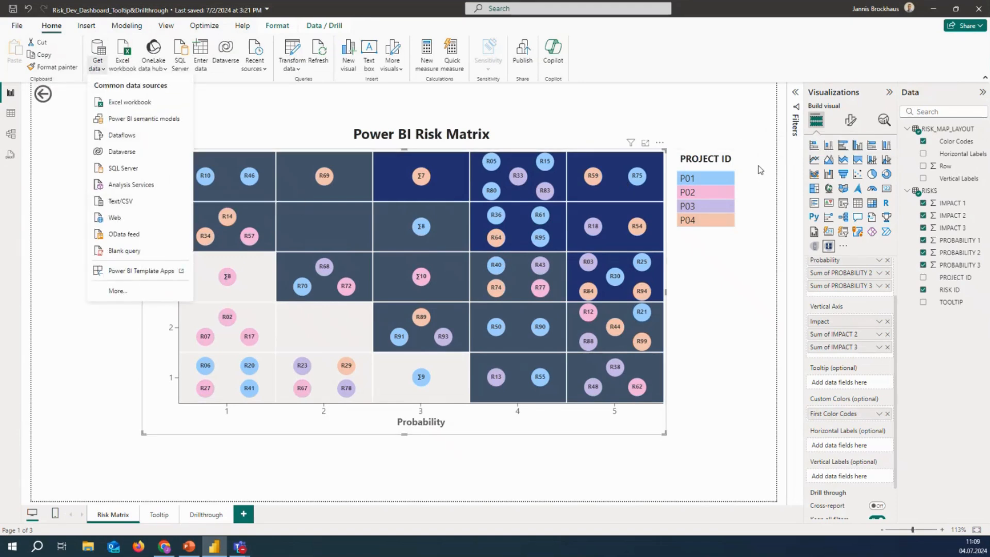
{"action": "left_click", "coordinate": [745, 120]}
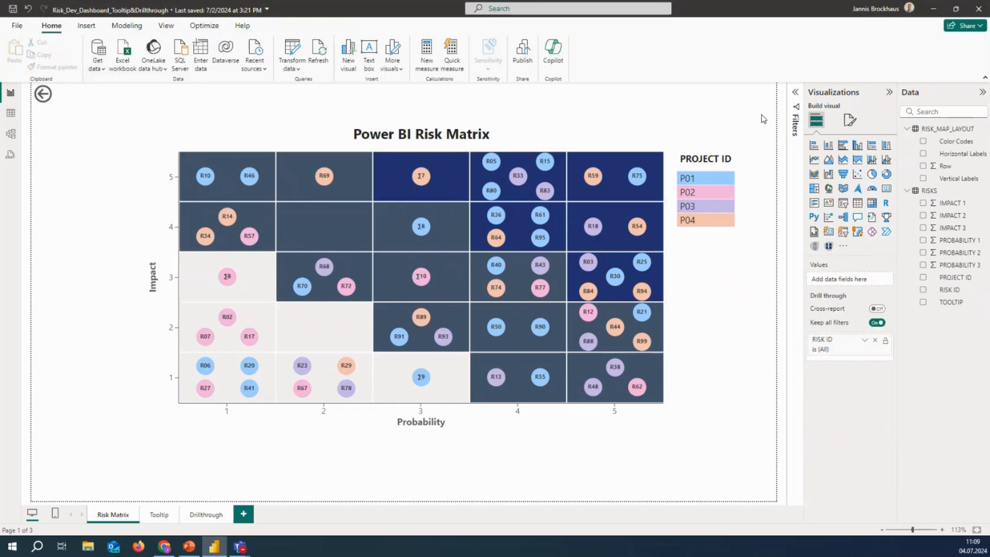
Step: Highlight the risks of project P01 in the risk matrix and clear the highlight again
{"action": "left_click", "coordinate": [653, 424]}
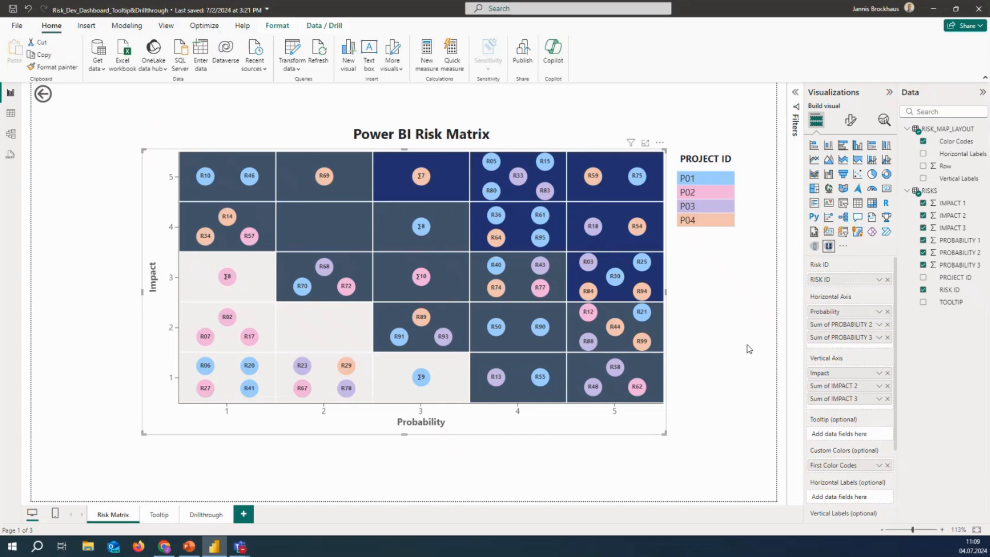
{"action": "mouse_move", "coordinate": [617, 378]}
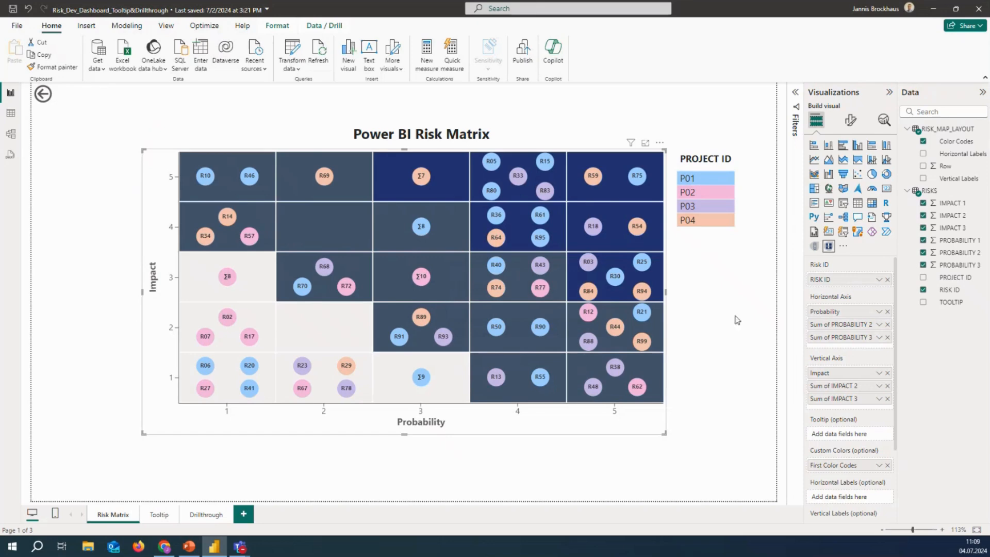
{"action": "left_click", "coordinate": [695, 181]}
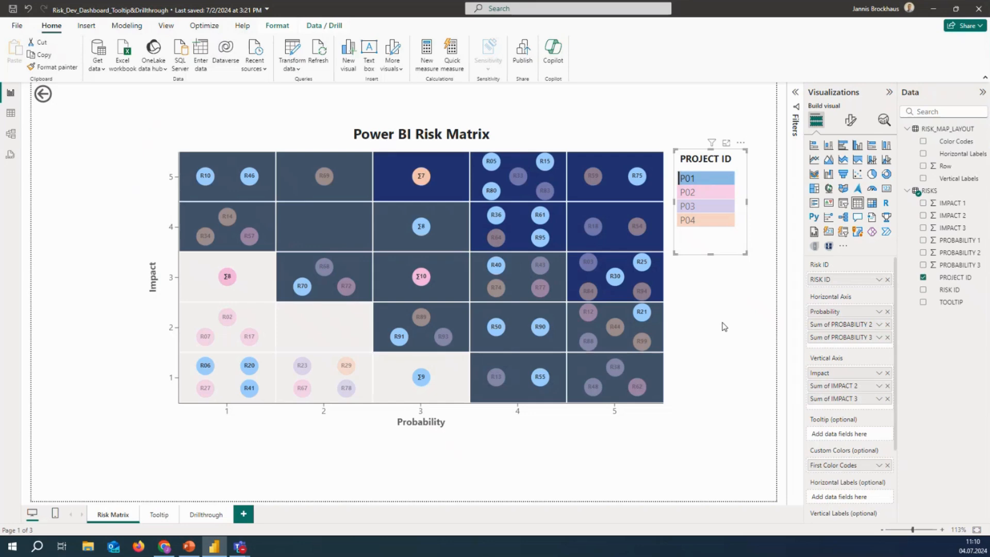
{"action": "left_click", "coordinate": [715, 184]}
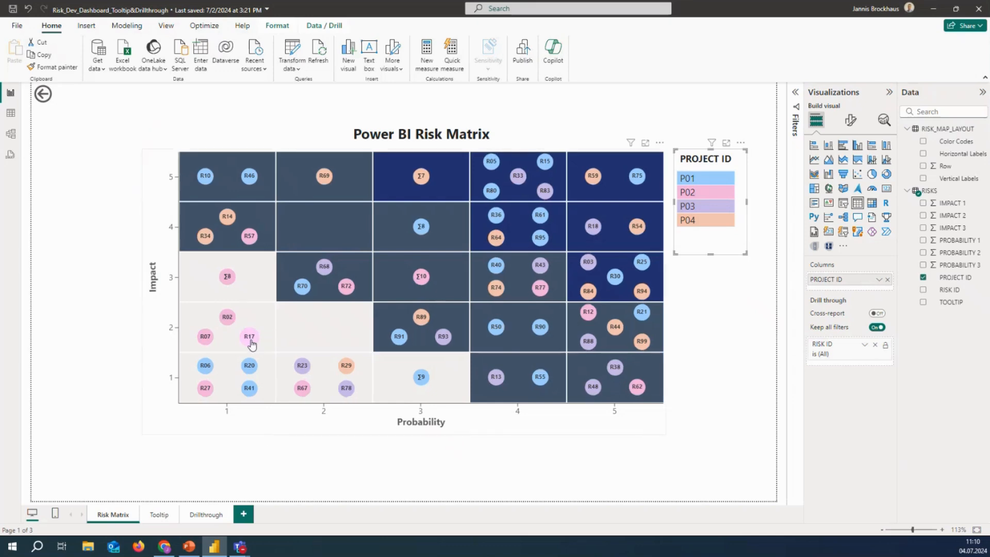
Step: Inspect risk R17 in the matrix and drill through from it to the Drillthrough page
{"action": "mouse_move", "coordinate": [251, 342]}
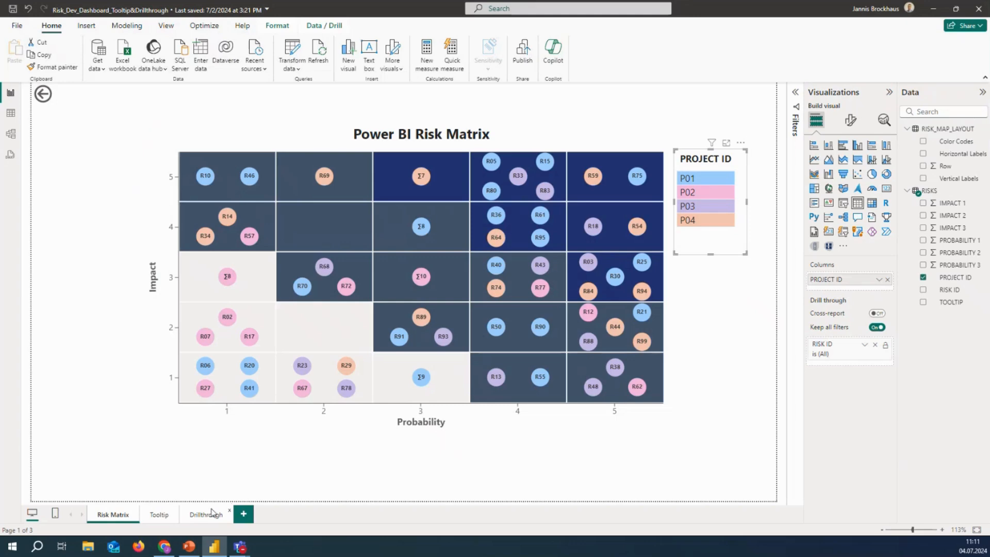
{"action": "right_click", "coordinate": [250, 344]}
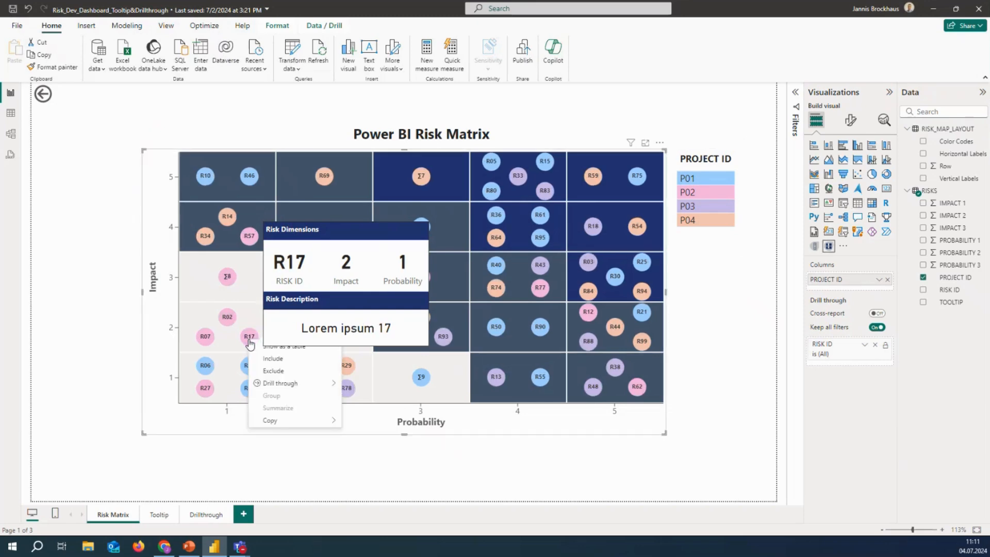
{"action": "mouse_move", "coordinate": [272, 386]}
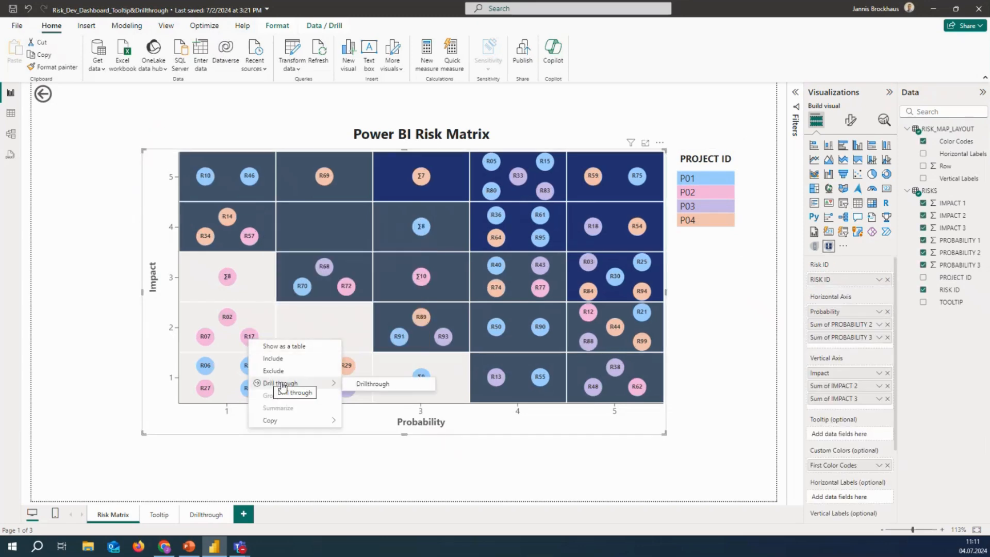
{"action": "left_click", "coordinate": [351, 388]}
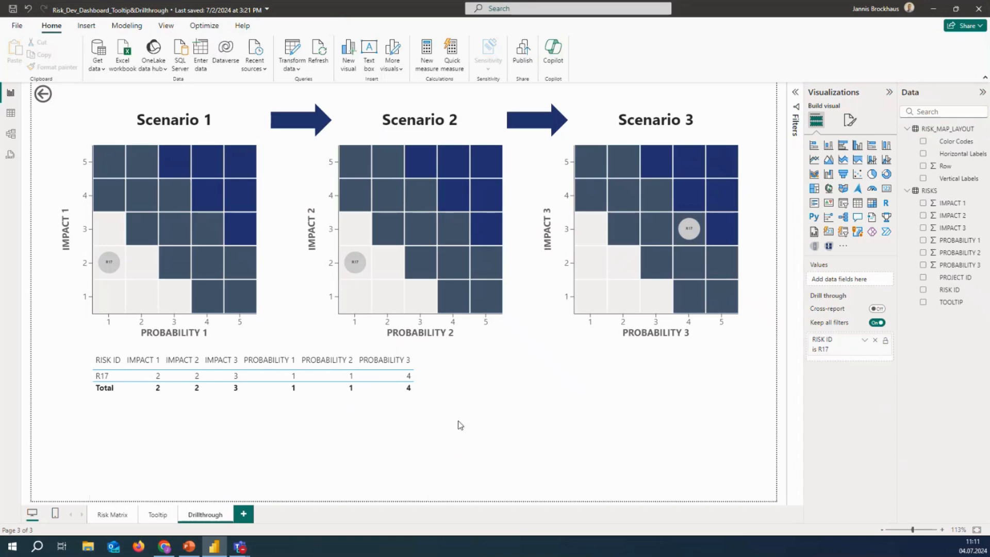
Step: Return to the Risk Matrix page and show how risk R02 moves across the matrix
{"action": "left_click", "coordinate": [112, 514]}
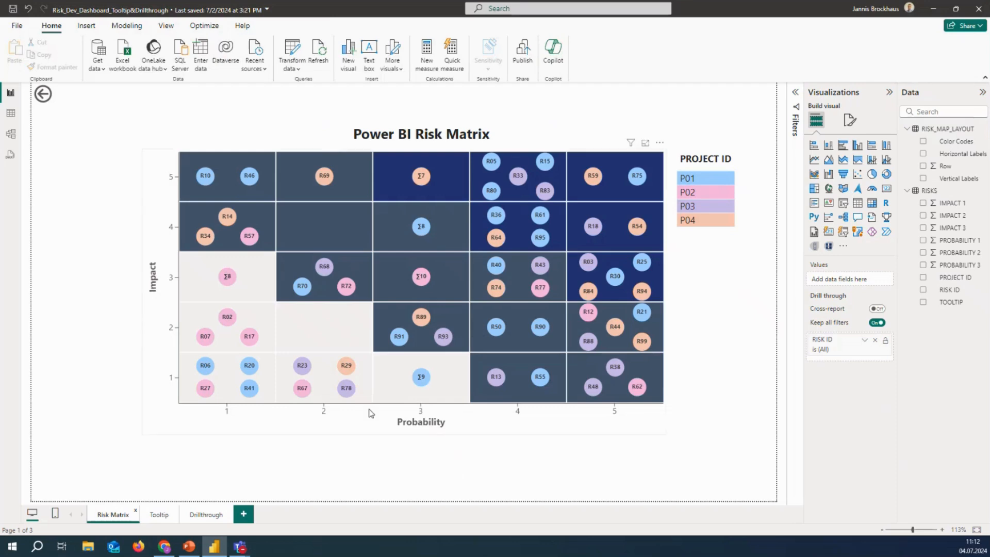
{"action": "left_click", "coordinate": [236, 322]}
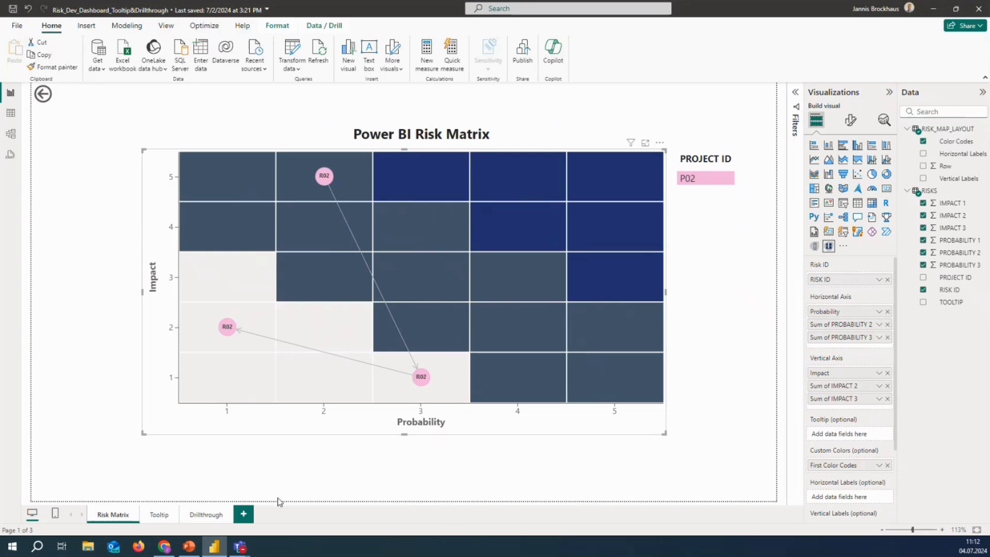
Step: Add a new report page and open the gallery of additional Power BI visuals
{"action": "left_click", "coordinate": [244, 514]}
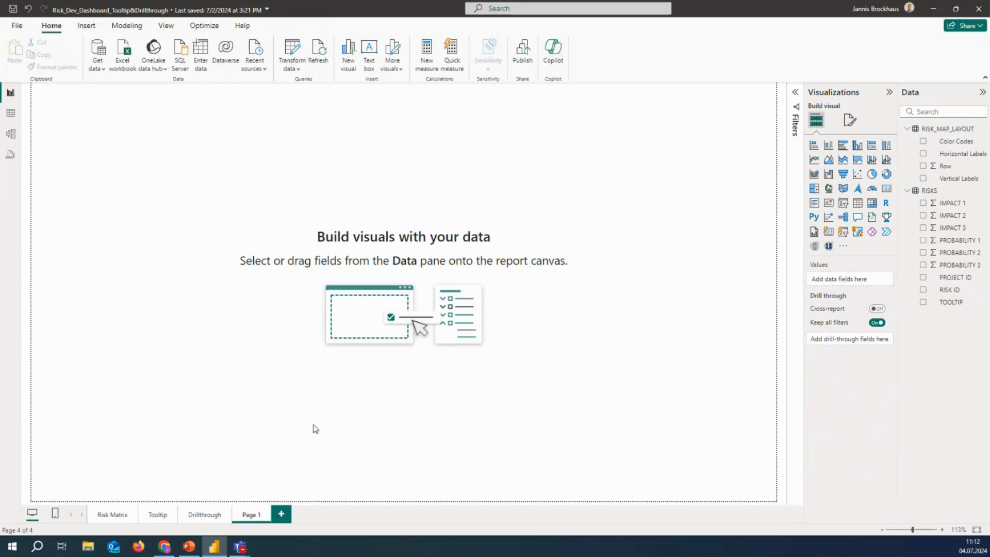
{"action": "left_click", "coordinate": [843, 247]}
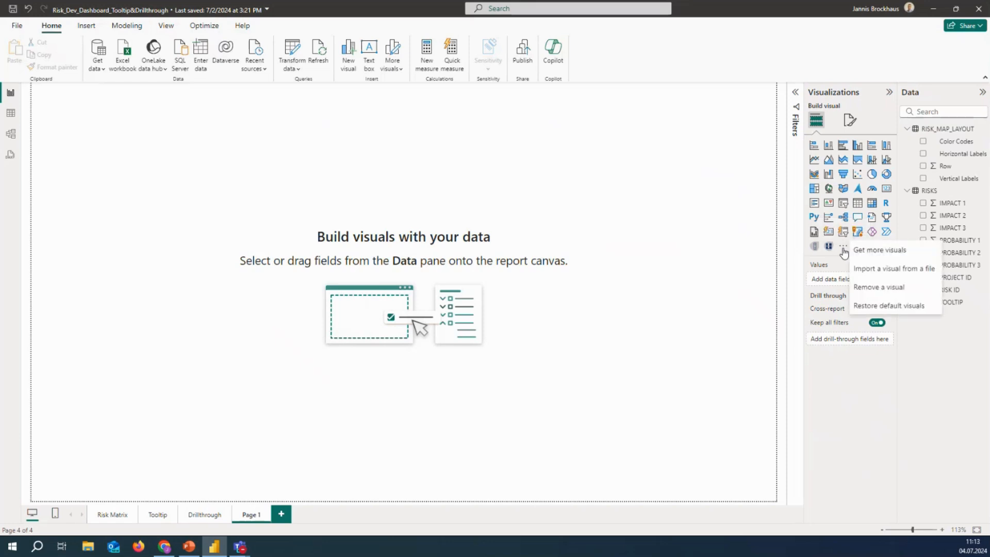
{"action": "left_click", "coordinate": [868, 252]}
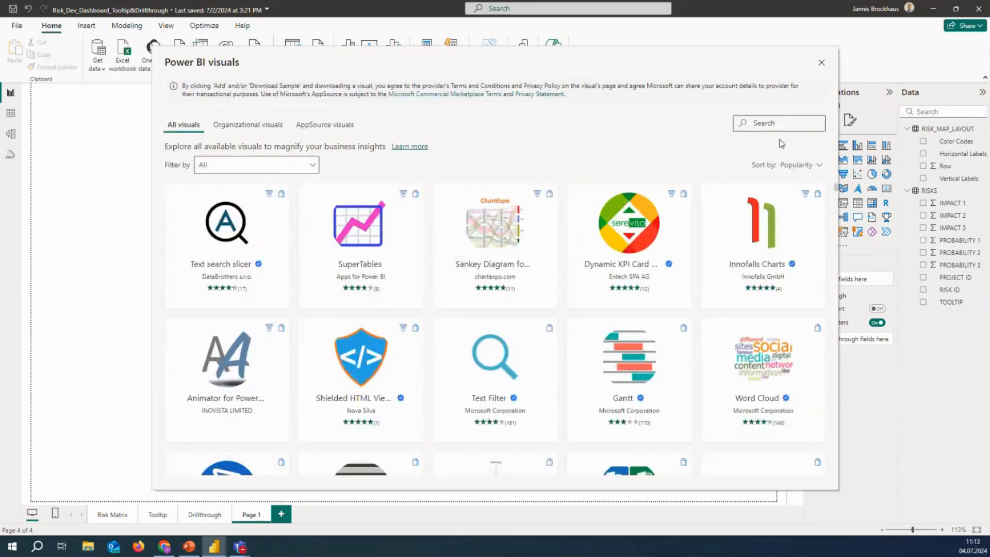
Step: Search the visuals gallery for "Risk" and close the gallery
{"action": "left_click", "coordinate": [787, 127]}
{"action": "type", "text": "Rsik m"}
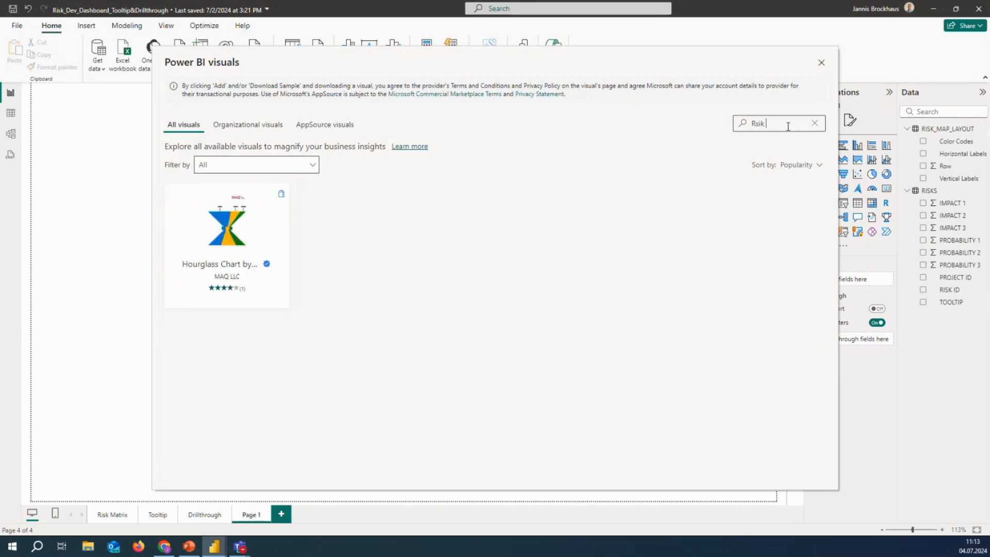
{"action": "key", "text": "BackSpace"}
{"action": "key", "text": "BackSpace"}
{"action": "key", "text": "BackSpace"}
{"action": "key", "text": "BackSpace"}
{"action": "type", "text": "isk"}
{"action": "key", "text": "BackSpace"}
{"action": "key", "text": "BackSpace"}
{"action": "key", "text": "BackSpace"}
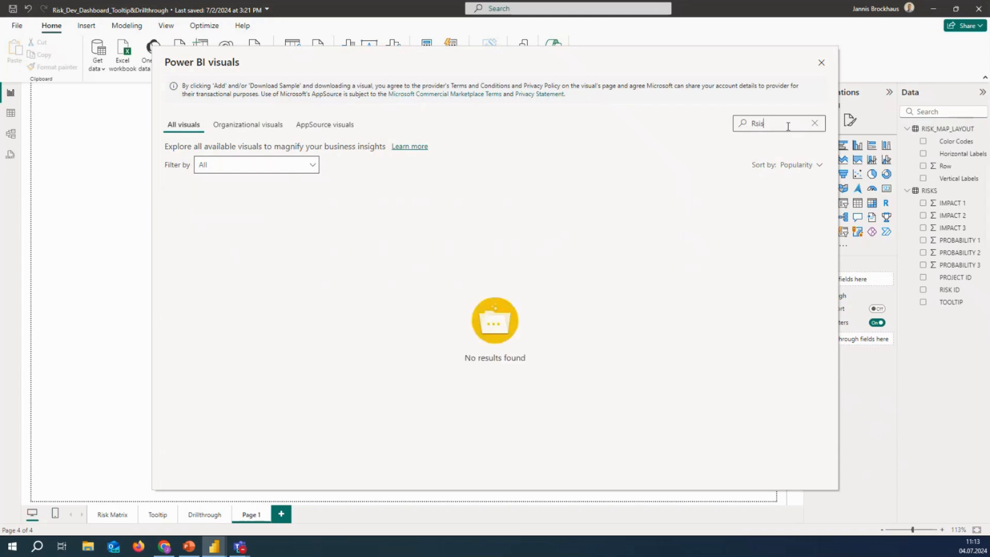
{"action": "type", "text": "is"}
{"action": "key", "text": "BackSpace"}
{"action": "key", "text": "BackSpace"}
{"action": "type", "text": "isk"}
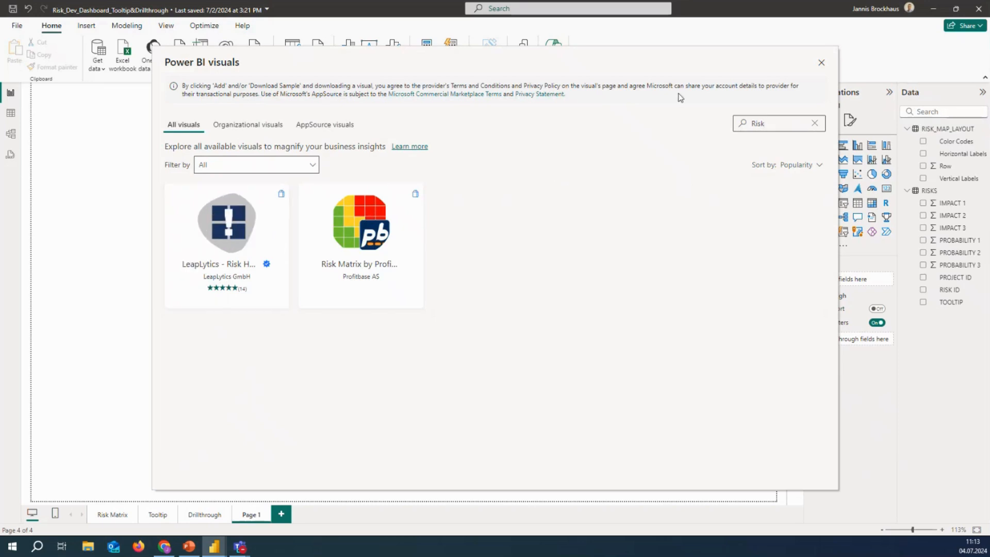
{"action": "left_click", "coordinate": [821, 63]}
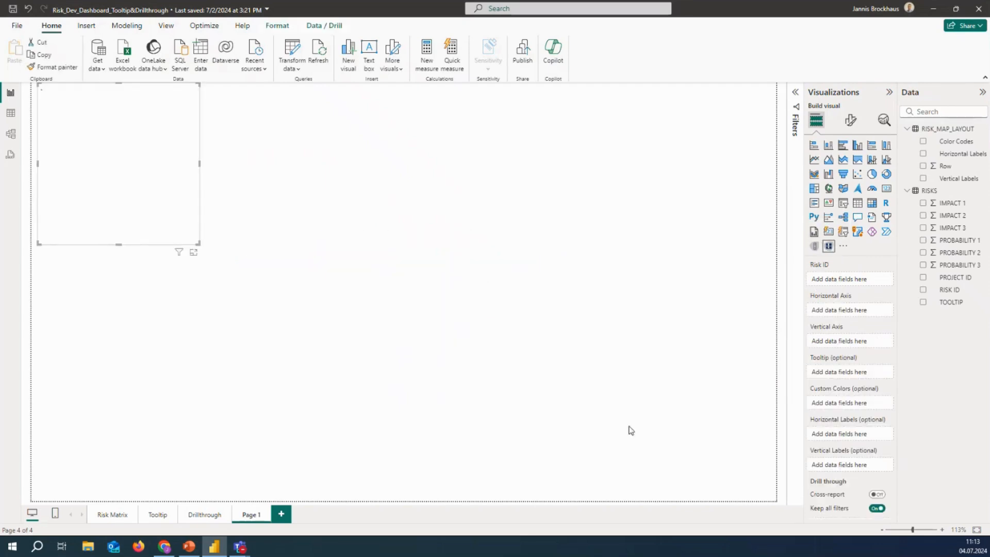
Step: Insert the LeapLytics Risk Heatmap visual on the new page, enlarge it and move it to the page's center
{"action": "left_click_drag", "start_coordinate": [198, 243], "coordinate": [418, 349]}
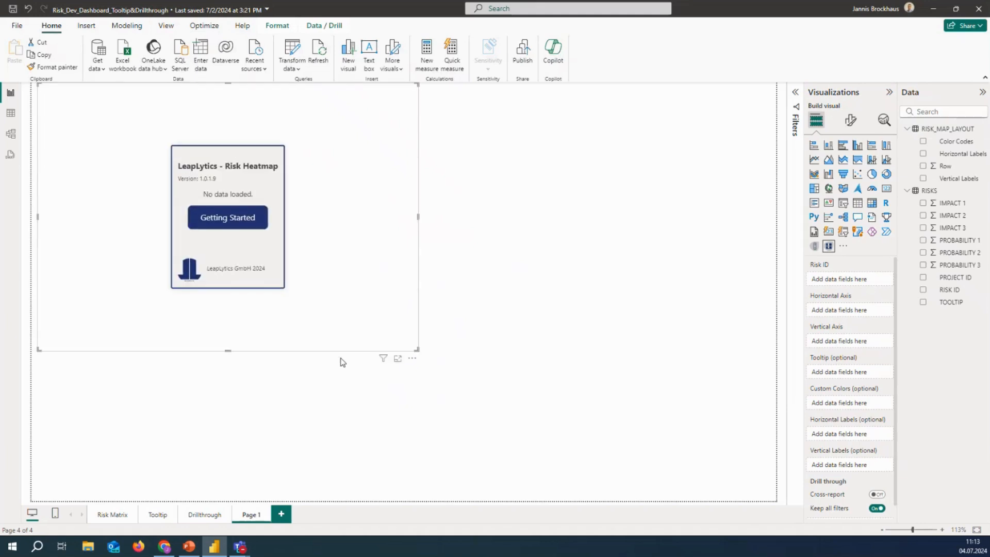
{"action": "left_click", "coordinate": [391, 378]}
{"action": "left_click", "coordinate": [412, 322]}
{"action": "left_click_drag", "start_coordinate": [416, 317], "coordinate": [594, 381]}
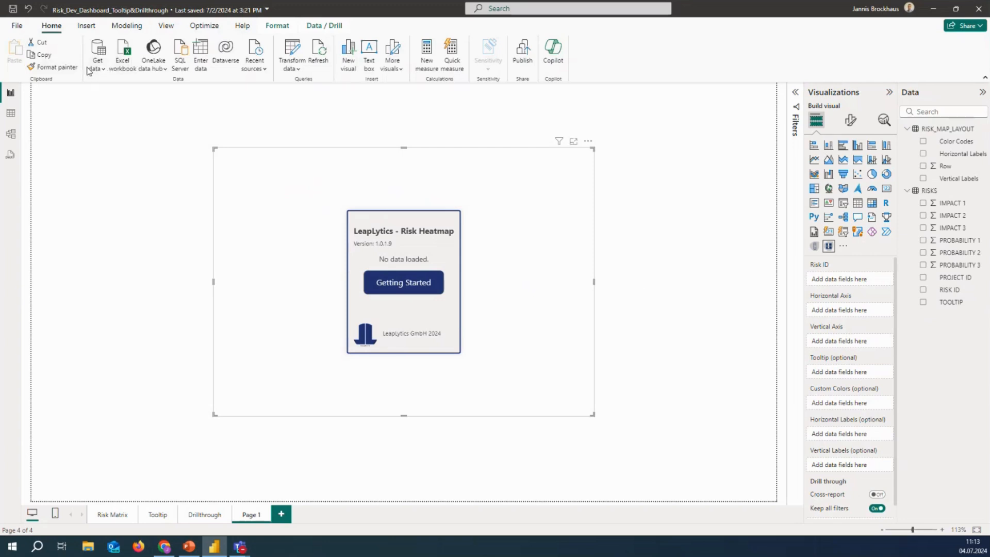
Step: Review the common data sources, including the Excel workbook option, without importing anything
{"action": "left_click", "coordinate": [103, 69]}
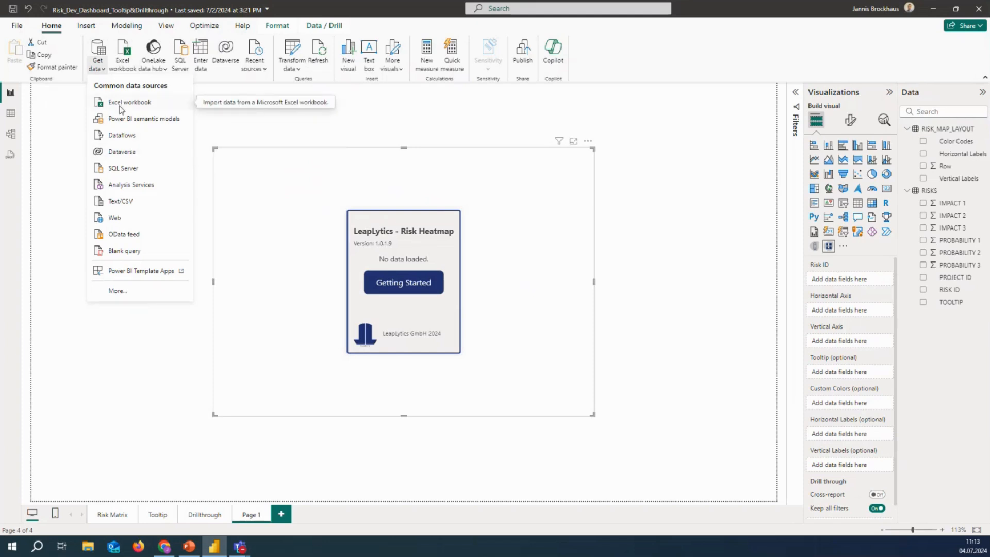
{"action": "left_click", "coordinate": [705, 201]}
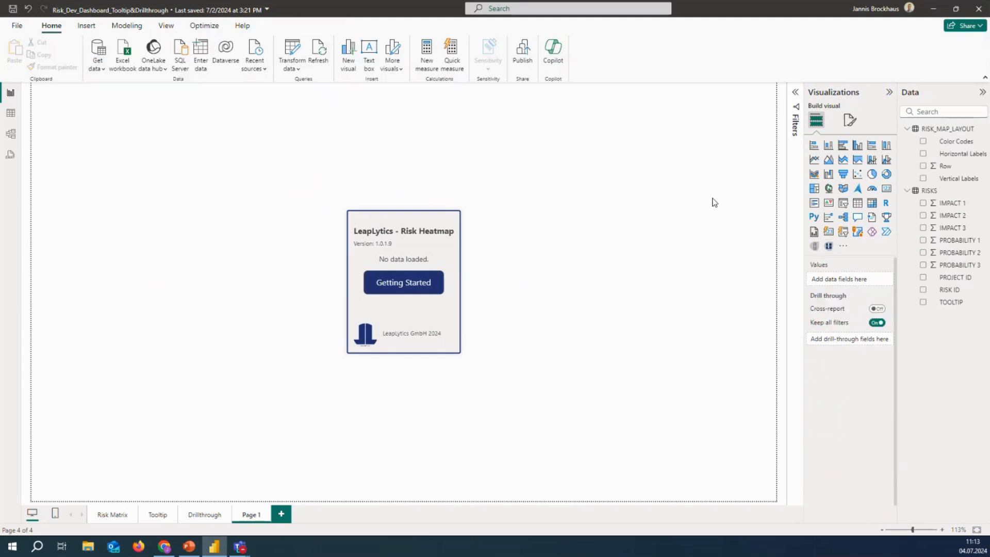
Step: Assign RISK ID as the heatmap's risk ID, PROBABILITY 1 as its horizontal axis and IMPACT 1 as its vertical axis
{"action": "left_click", "coordinate": [496, 344]}
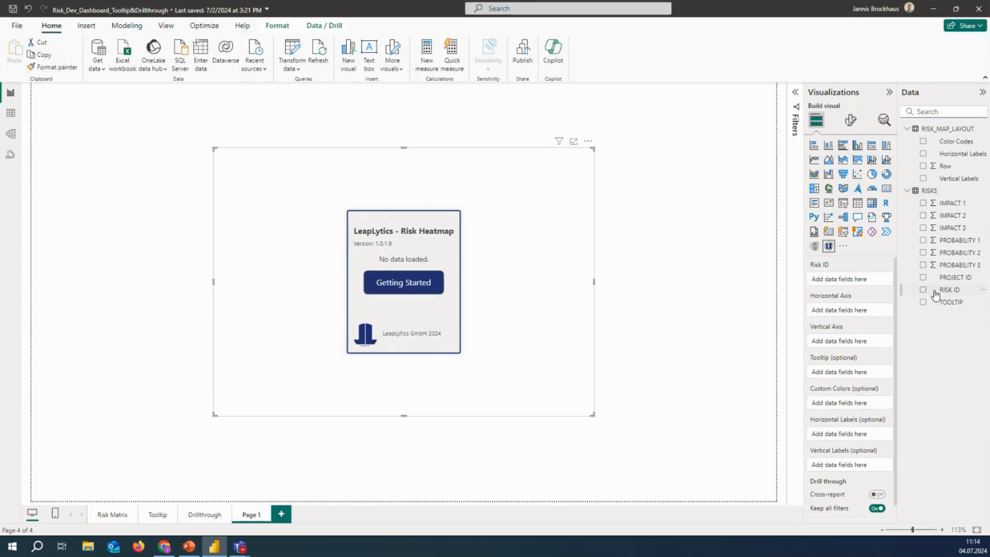
{"action": "left_click_drag", "start_coordinate": [934, 295], "coordinate": [845, 269]}
{"action": "left_click_drag", "start_coordinate": [928, 293], "coordinate": [851, 286]}
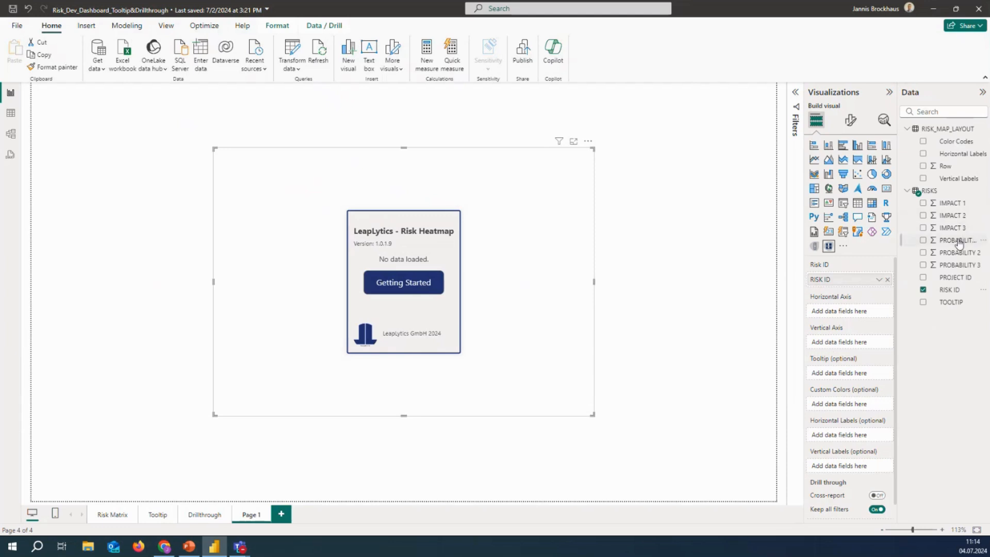
{"action": "left_click_drag", "start_coordinate": [956, 244], "coordinate": [865, 315]}
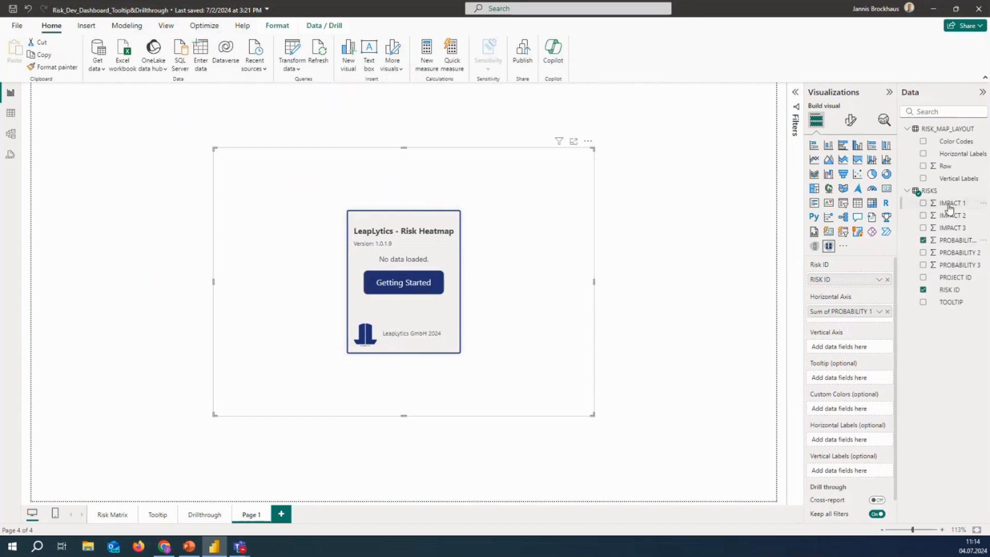
{"action": "left_click_drag", "start_coordinate": [949, 206], "coordinate": [856, 353]}
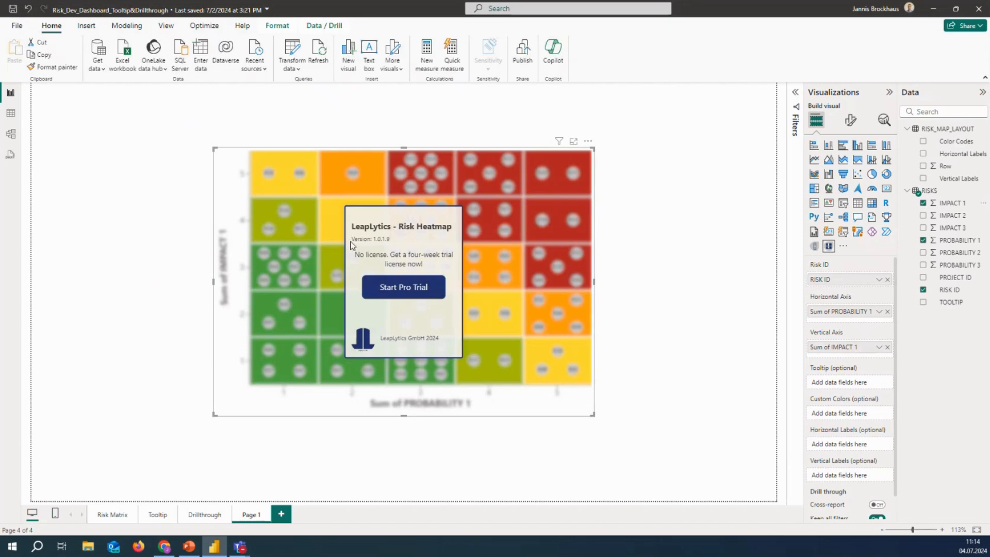
Step: Paste the license key into the heatmap's License settings
{"action": "left_click", "coordinate": [851, 124]}
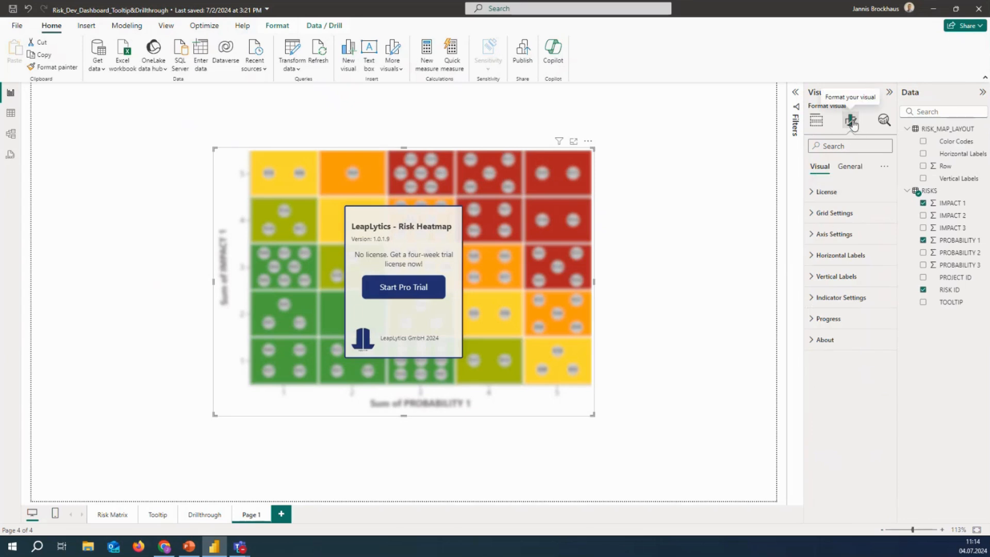
{"action": "left_click", "coordinate": [817, 192]}
{"action": "left_click", "coordinate": [834, 226]}
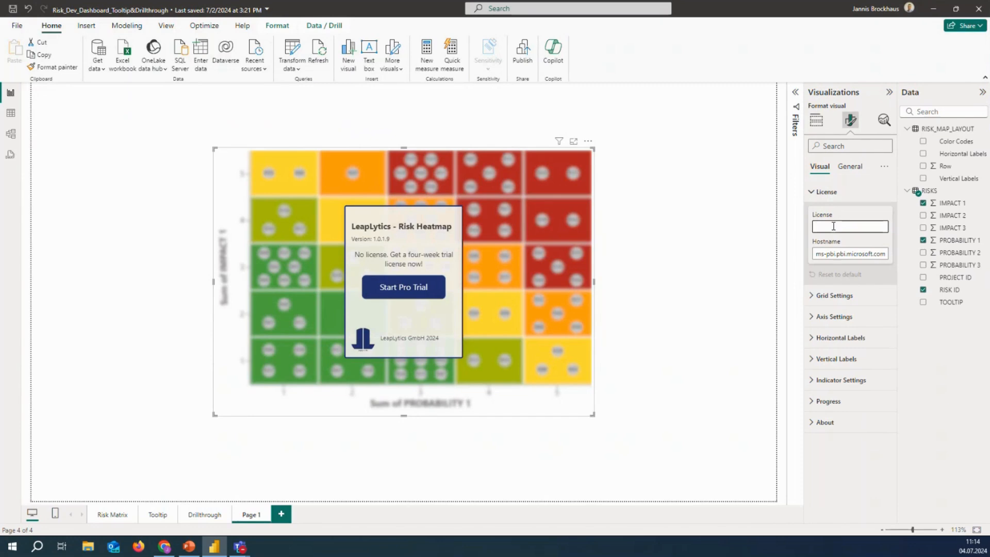
{"action": "key", "text": "ctrl+v"}
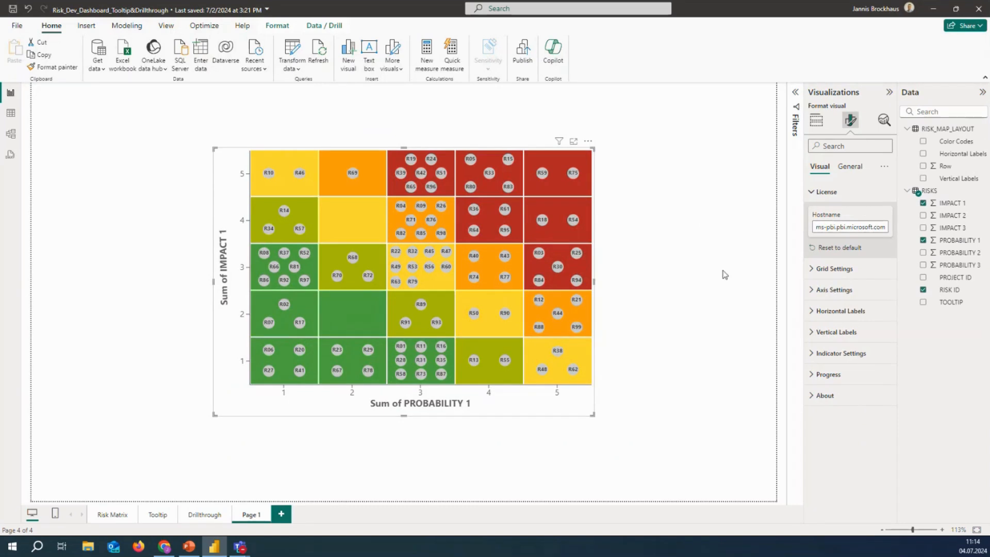
Step: Assign Color Codes from RISK_MAP_LAYOUT as the heatmap's custom colors and rename the horizontal axis field to Probability
{"action": "left_click", "coordinate": [817, 122]}
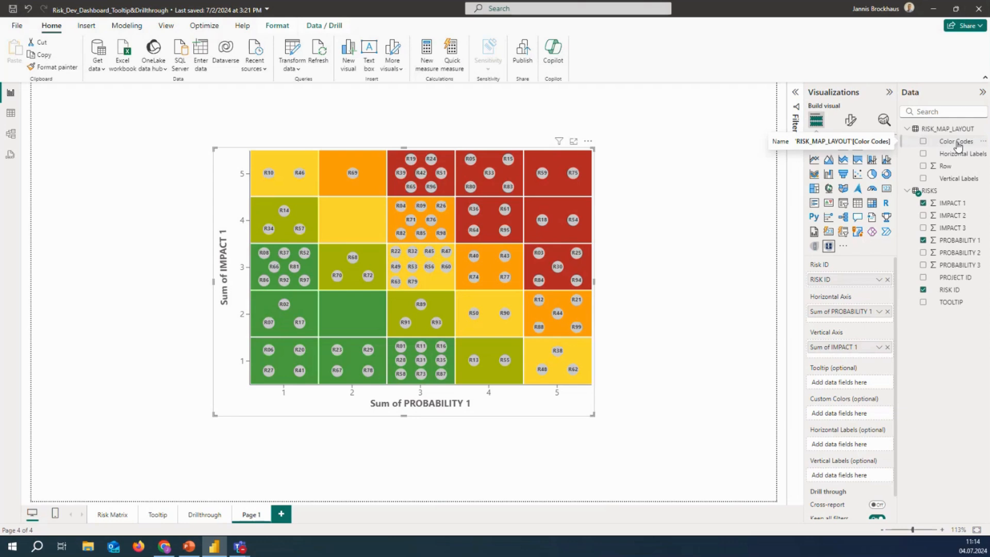
{"action": "left_click_drag", "start_coordinate": [957, 146], "coordinate": [866, 413]}
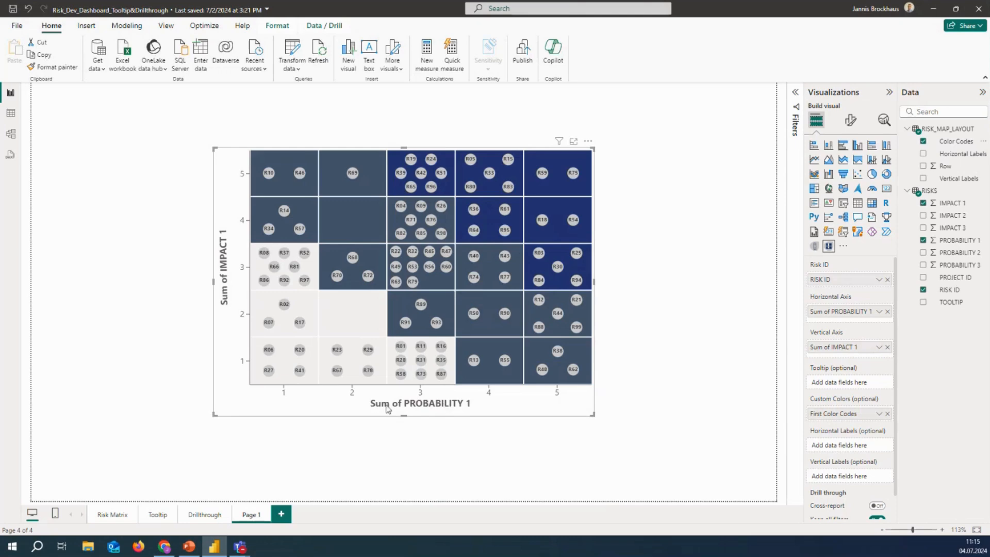
{"action": "left_click", "coordinate": [879, 312]}
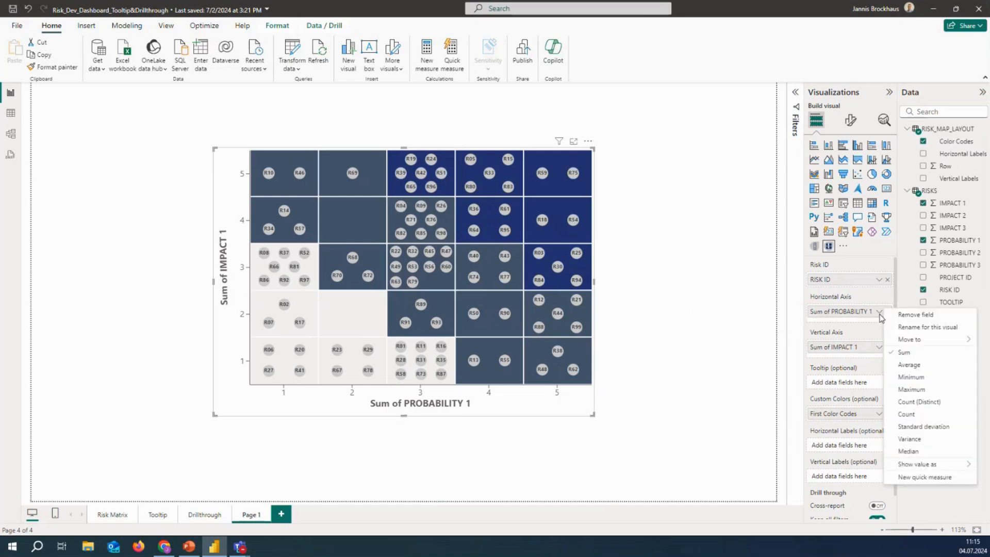
{"action": "left_click", "coordinate": [926, 327]}
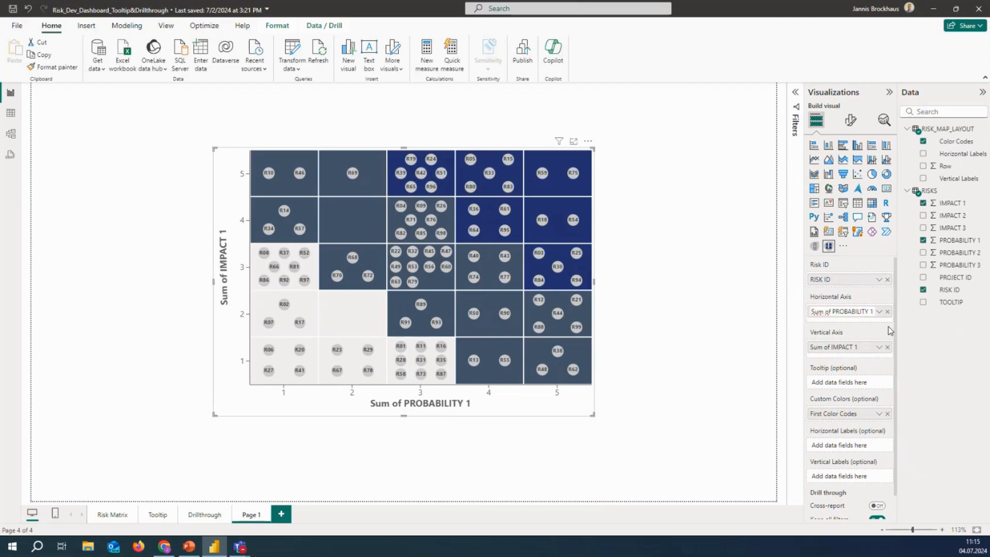
{"action": "key", "text": "ctrl+a"}
{"action": "type", "text": "Probabilit"}
{"action": "key", "text": "Return"}
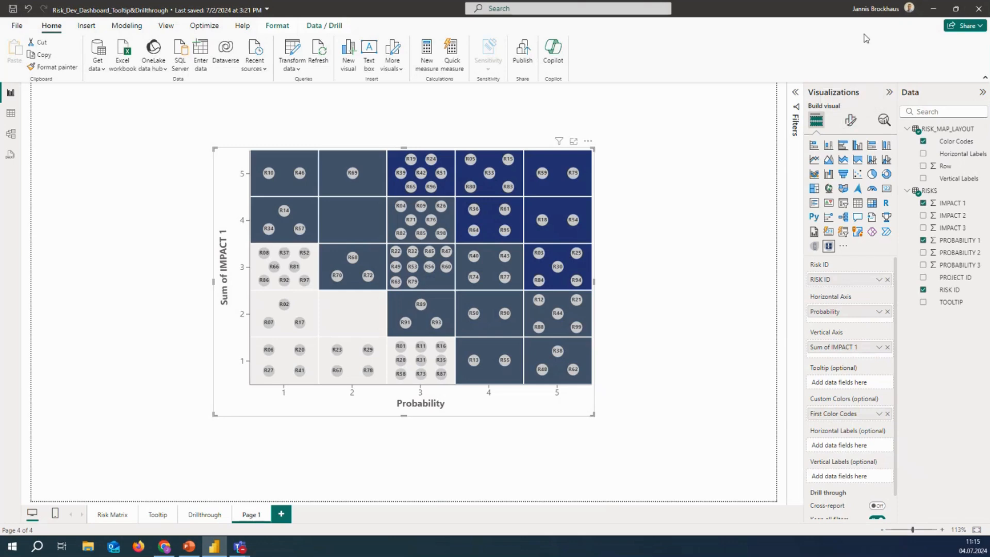
Step: In the grid settings, set the vertical size to 5 and the maximum number of risks per tile to 5
{"action": "left_click", "coordinate": [850, 122]}
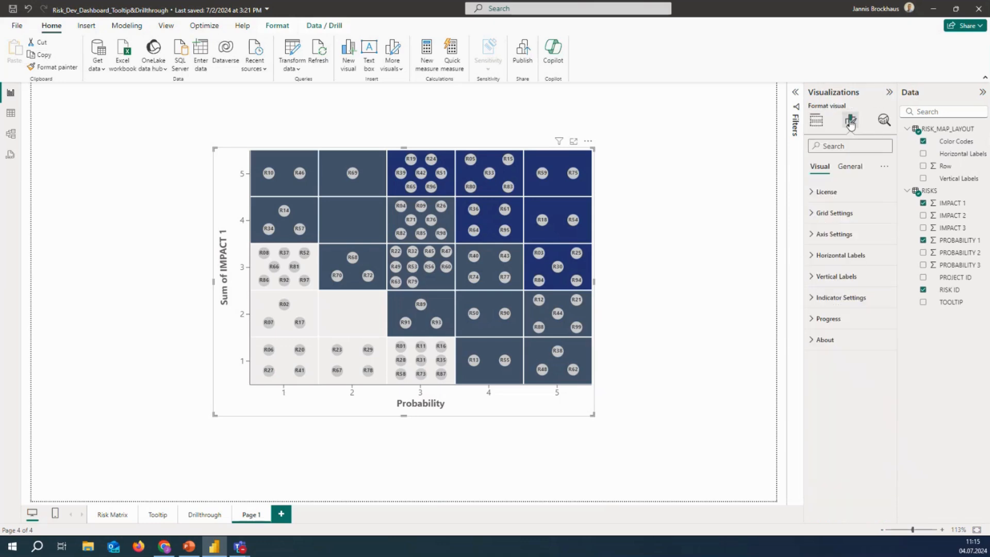
{"action": "left_click", "coordinate": [814, 216]}
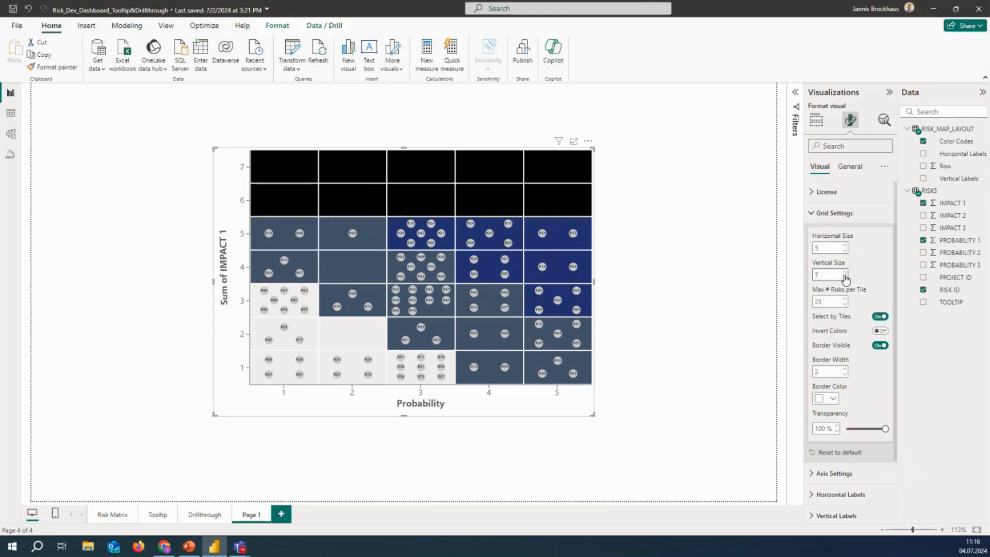
{"action": "double_click", "coordinate": [845, 277]}
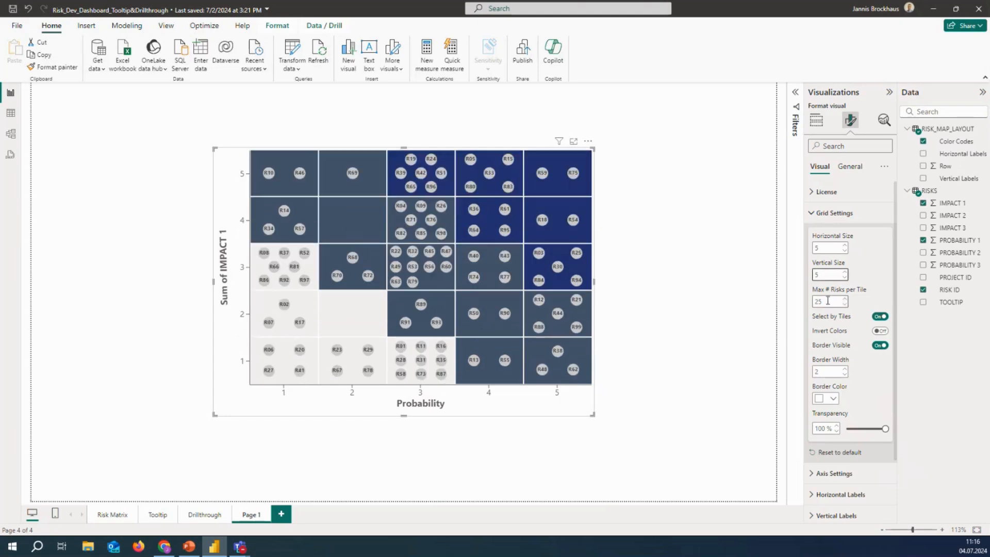
{"action": "left_click_drag", "start_coordinate": [827, 301], "coordinate": [820, 300]}
{"action": "type", "text": "5"}
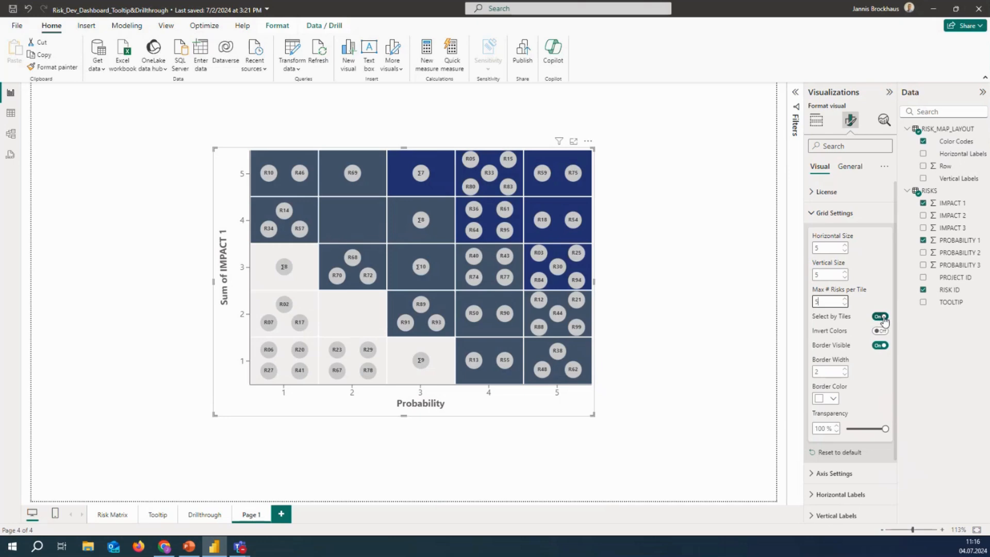
Step: Try out tile selection on the heatmap, then toggle the Select by Tiles and Invert Colors options and restore both
{"action": "left_click", "coordinate": [581, 351]}
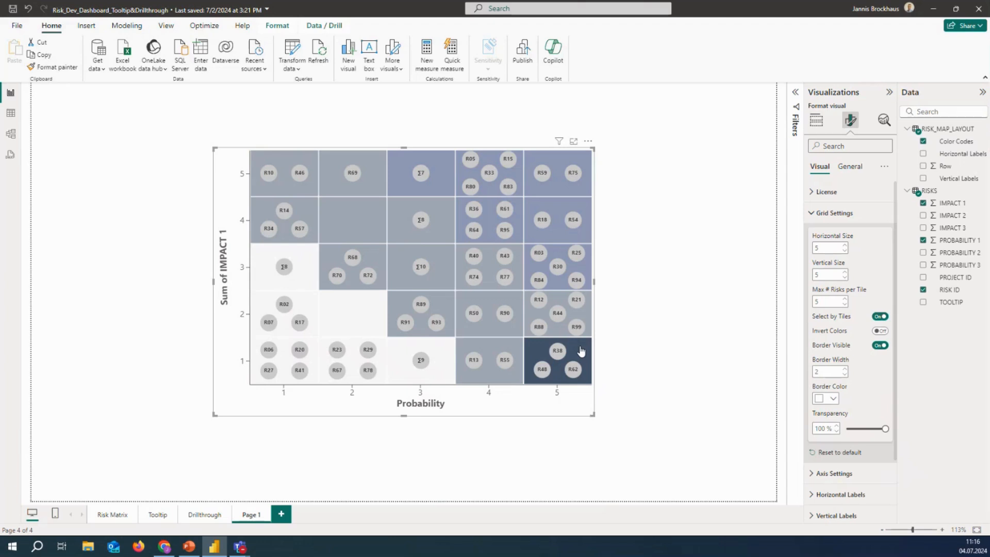
{"action": "left_click", "coordinate": [879, 317]}
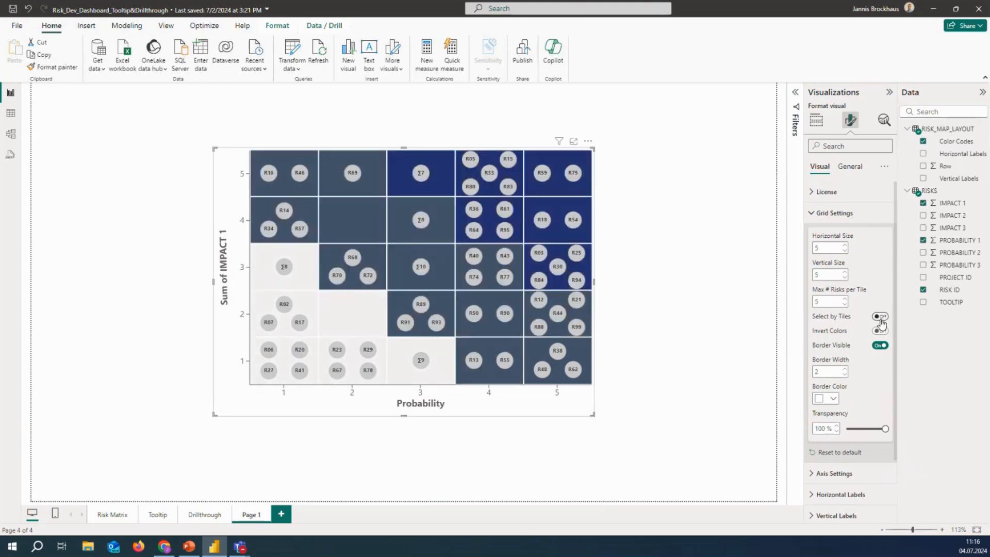
{"action": "left_click", "coordinate": [880, 317]}
{"action": "left_click", "coordinate": [880, 331]}
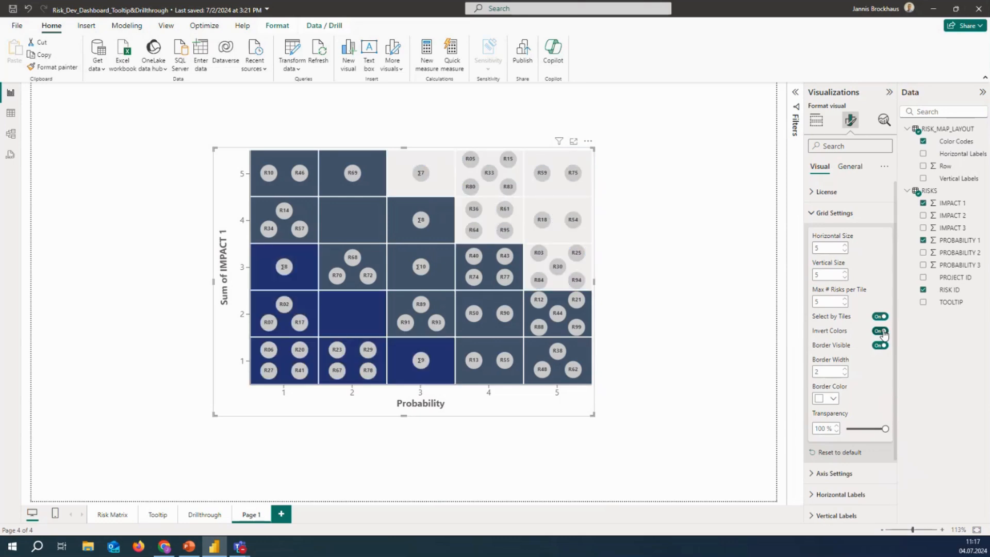
{"action": "left_click", "coordinate": [880, 331]}
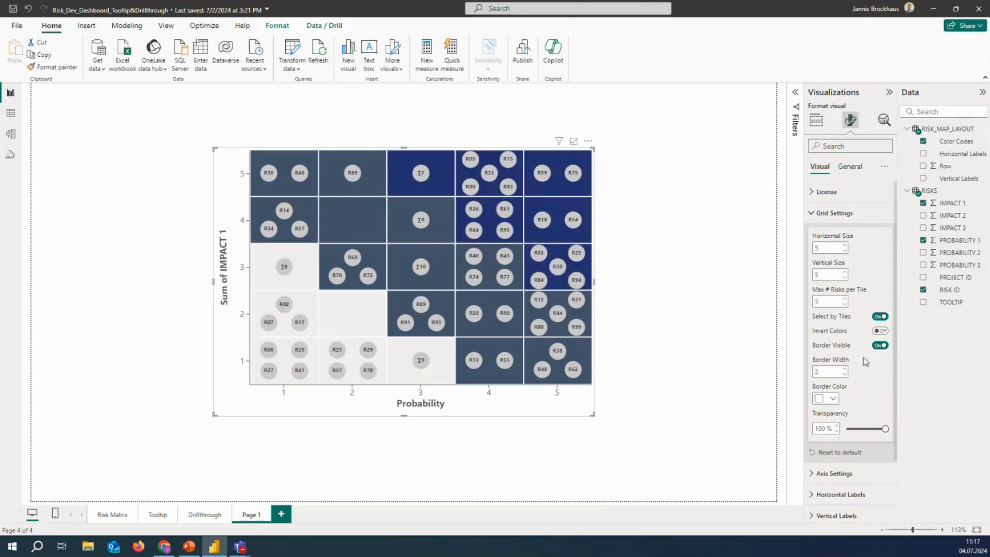
Step: Try hiding the heatmap's axis lines and axis ticks in the axis settings, and switch both back on
{"action": "scroll", "coordinate": [858, 363], "scroll_direction": "down", "scroll_amount": 1}
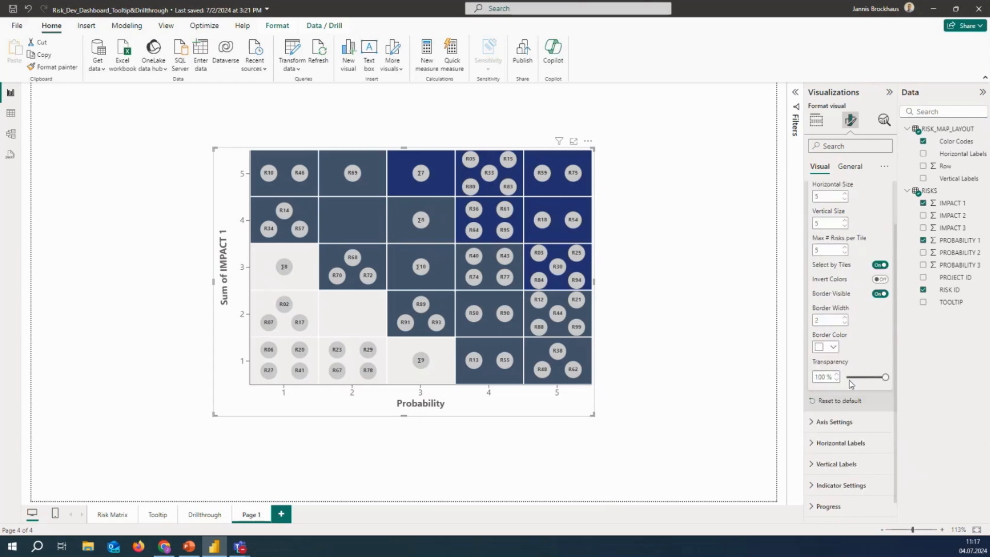
{"action": "scroll", "coordinate": [857, 354], "scroll_direction": "down", "scroll_amount": 1}
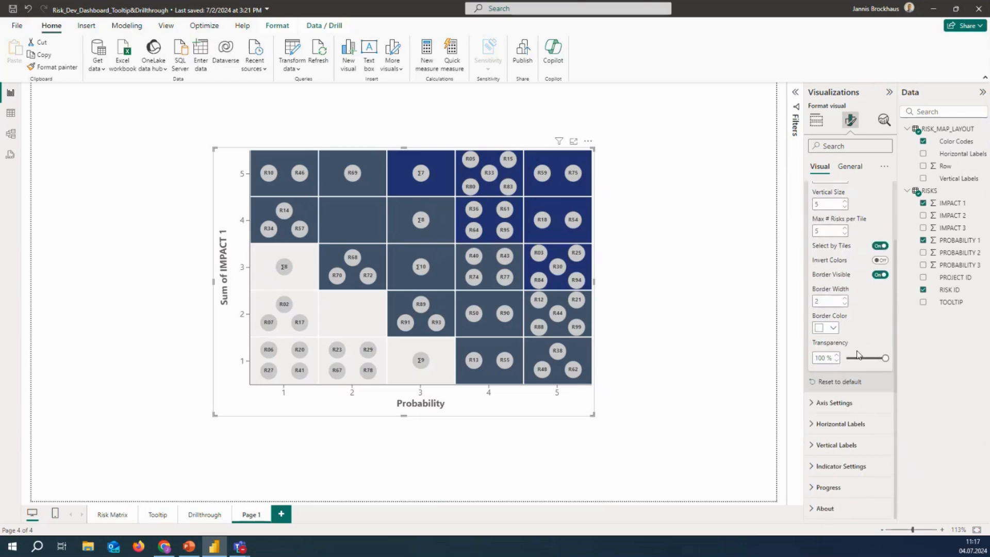
{"action": "left_click", "coordinate": [816, 404]}
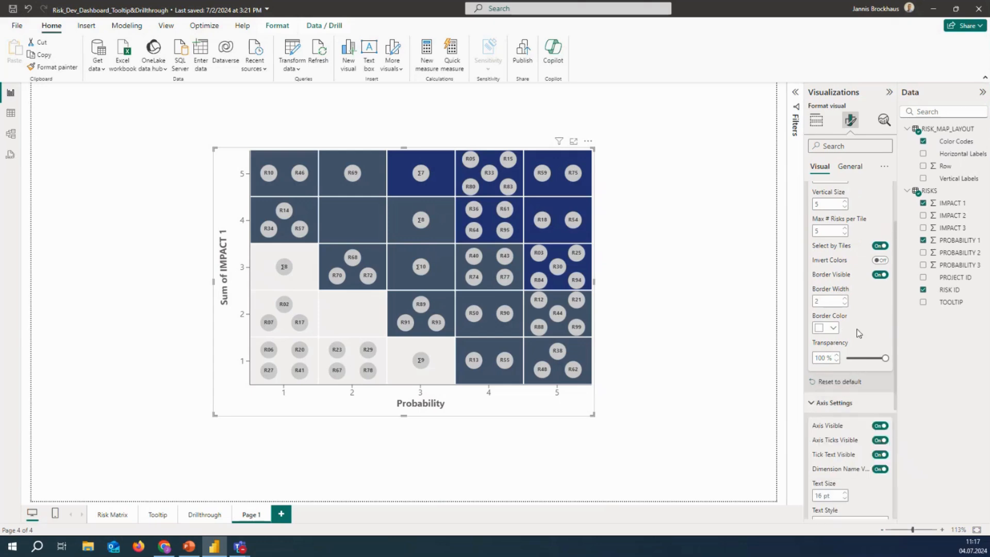
{"action": "scroll", "coordinate": [857, 333], "scroll_direction": "down", "scroll_amount": 2}
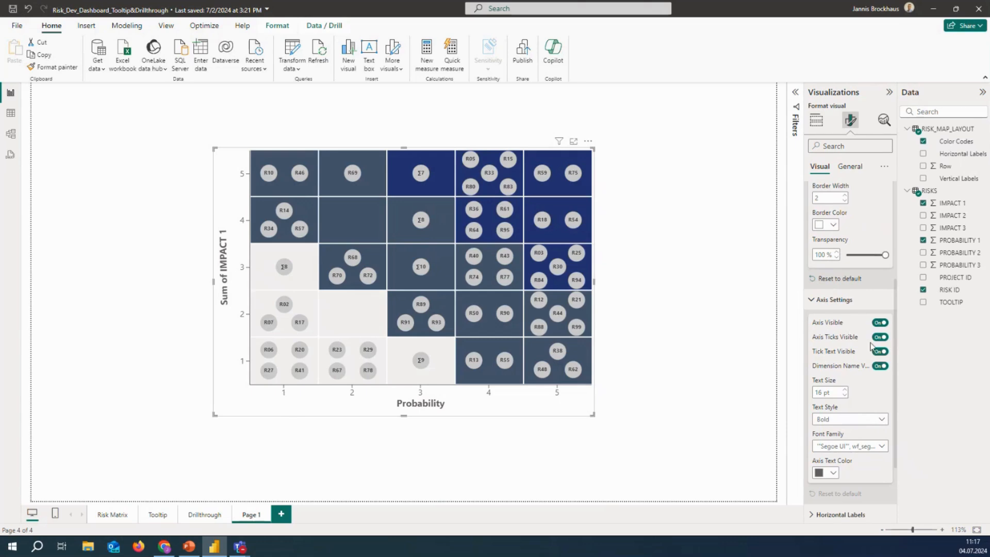
{"action": "left_click", "coordinate": [881, 323]}
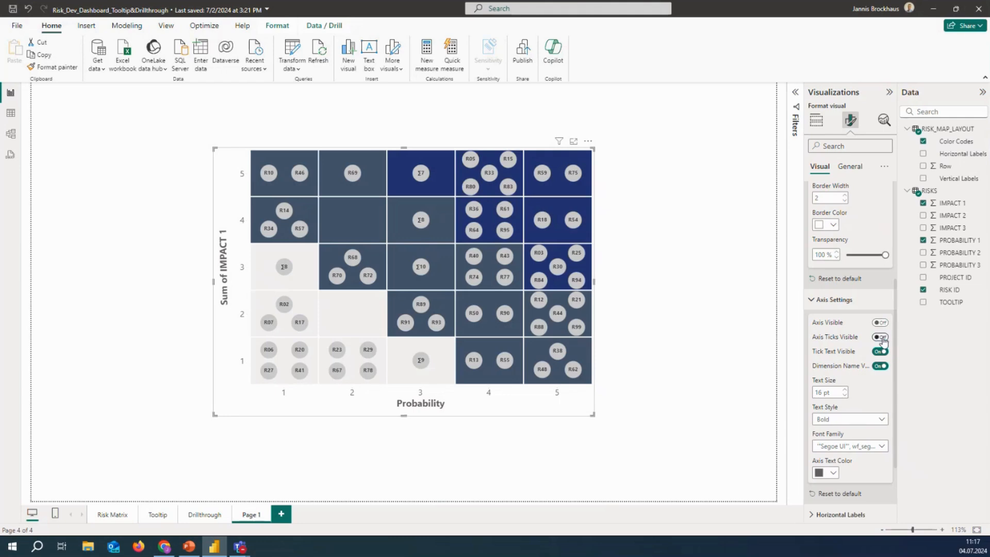
{"action": "left_click", "coordinate": [880, 323]}
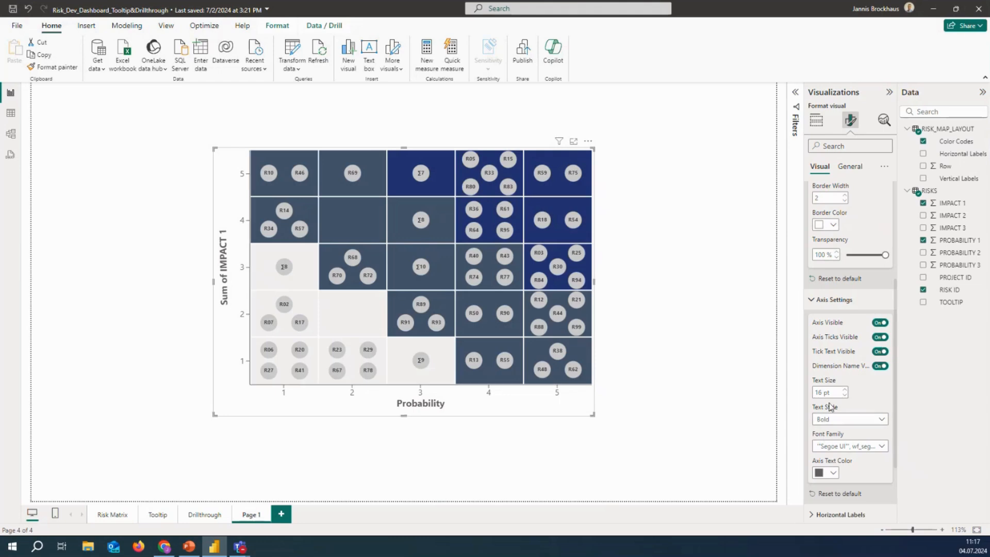
{"action": "scroll", "coordinate": [831, 407], "scroll_direction": "down", "scroll_amount": 3}
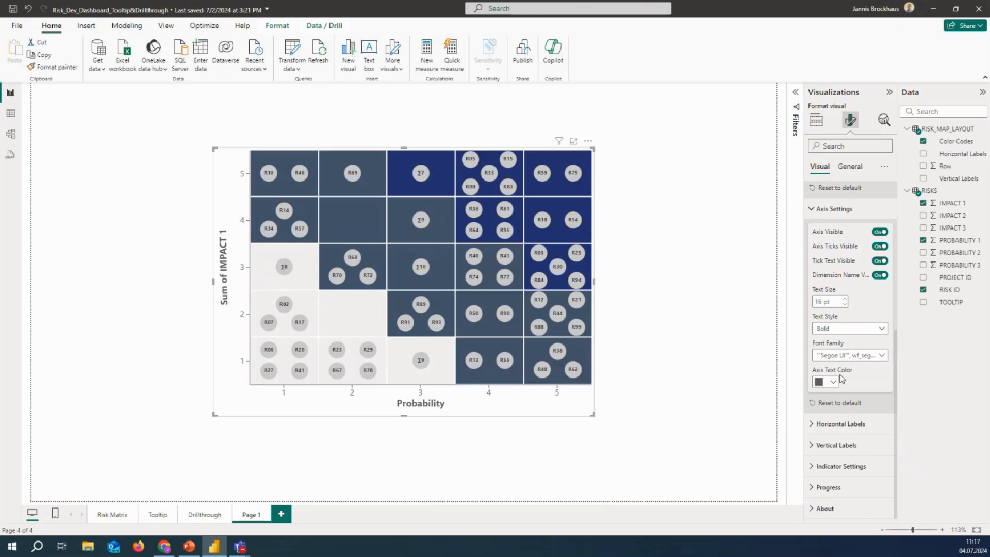
Step: Set the first value of the heatmap's horizontal labels to "One"
{"action": "left_click", "coordinate": [812, 424]}
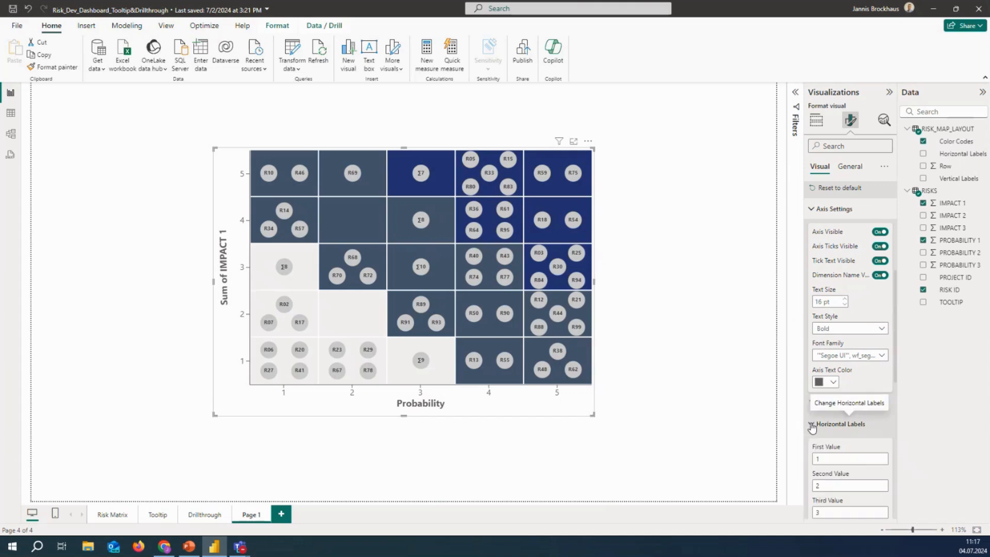
{"action": "scroll", "coordinate": [831, 430], "scroll_direction": "down", "scroll_amount": 1}
{"action": "scroll", "coordinate": [831, 431], "scroll_direction": "down", "scroll_amount": 2}
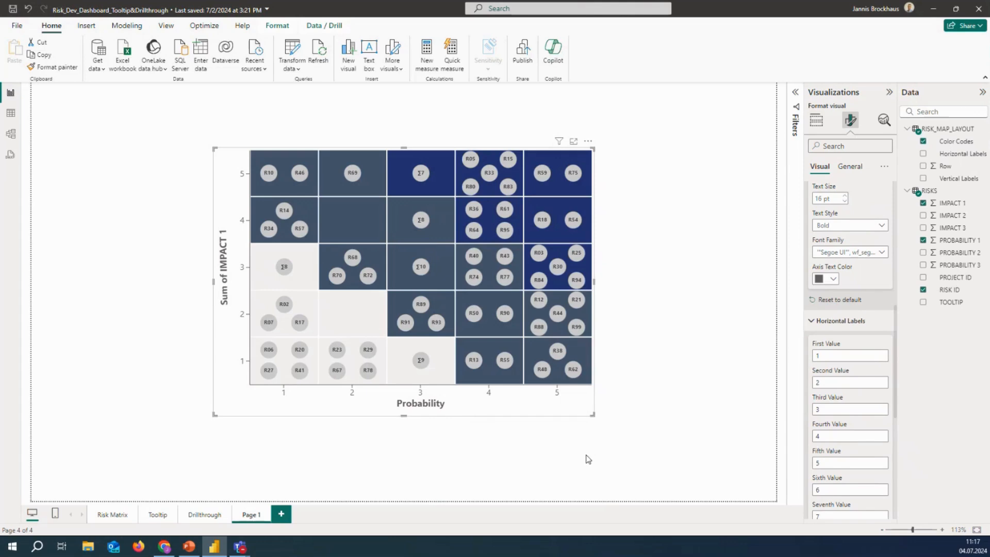
{"action": "left_click", "coordinate": [818, 355]}
{"action": "left_click_drag", "start_coordinate": [818, 355], "coordinate": [806, 359]}
{"action": "type", "text": "0ne"}
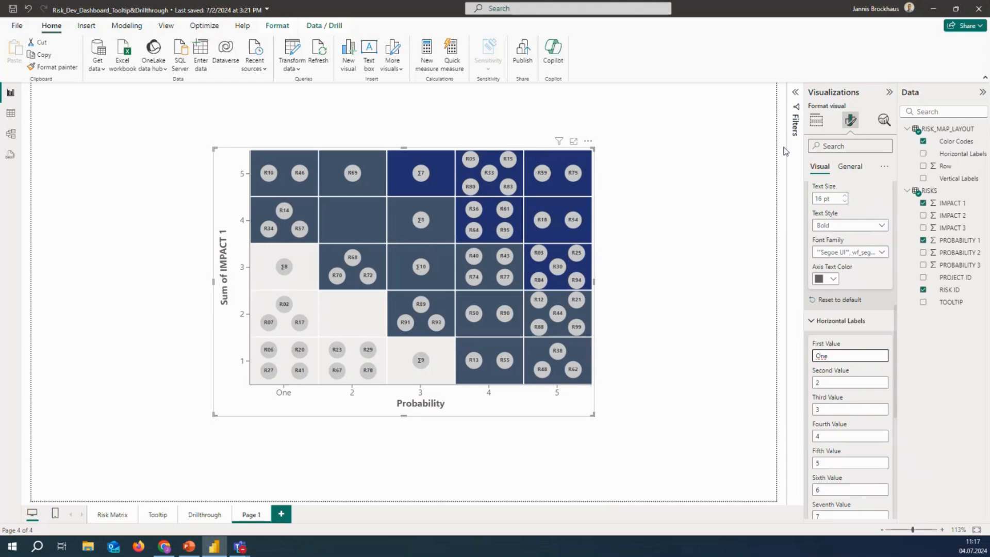
Step: Assign the Horizontal Labels field from RISK_MAP_LAYOUT as the heatmap's horizontal labels
{"action": "left_click", "coordinate": [818, 127]}
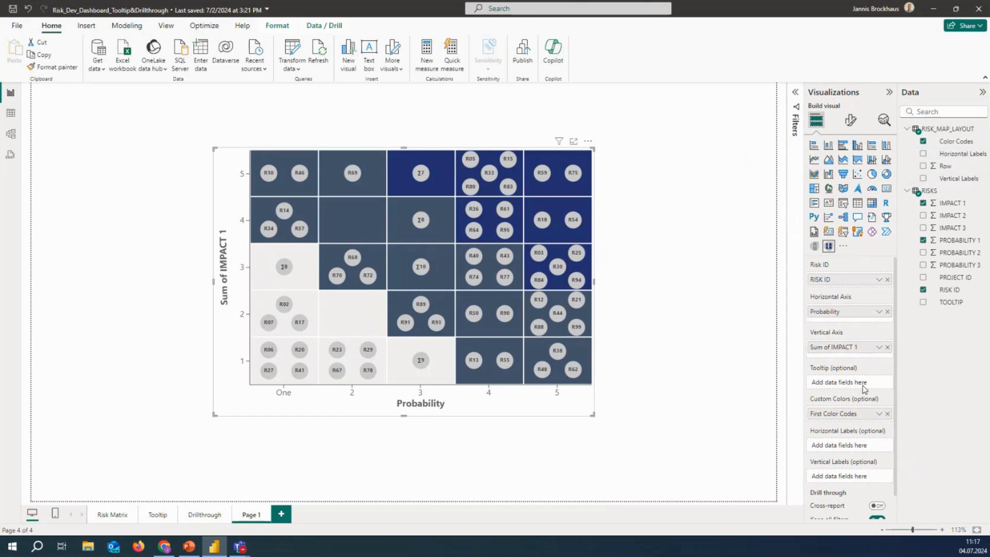
{"action": "scroll", "coordinate": [864, 390], "scroll_direction": "down", "scroll_amount": 1}
{"action": "left_click_drag", "start_coordinate": [952, 156], "coordinate": [855, 422]}
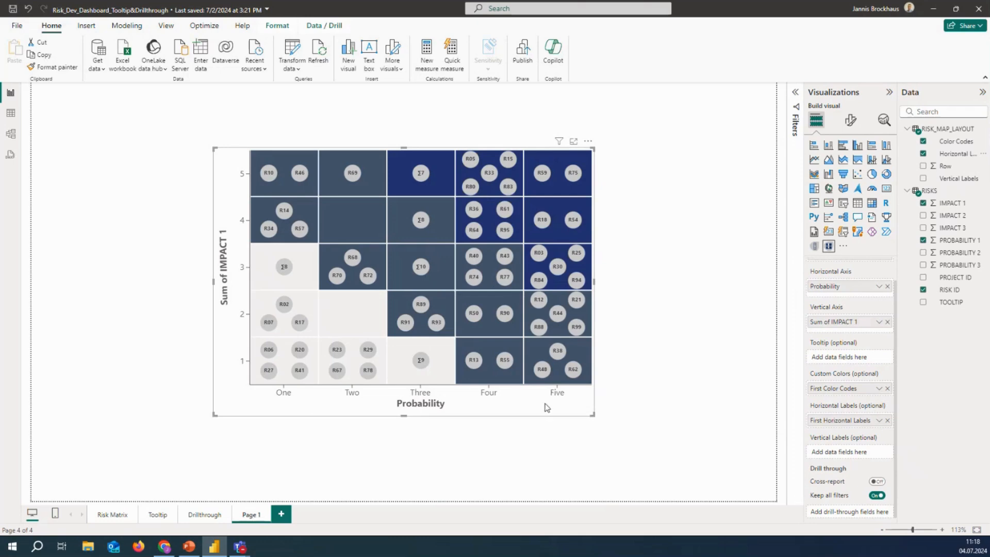
Step: Review the heatmap's Vertical Labels settings, then make the indicator borders visible in the Indicator Settings
{"action": "left_click", "coordinate": [851, 121]}
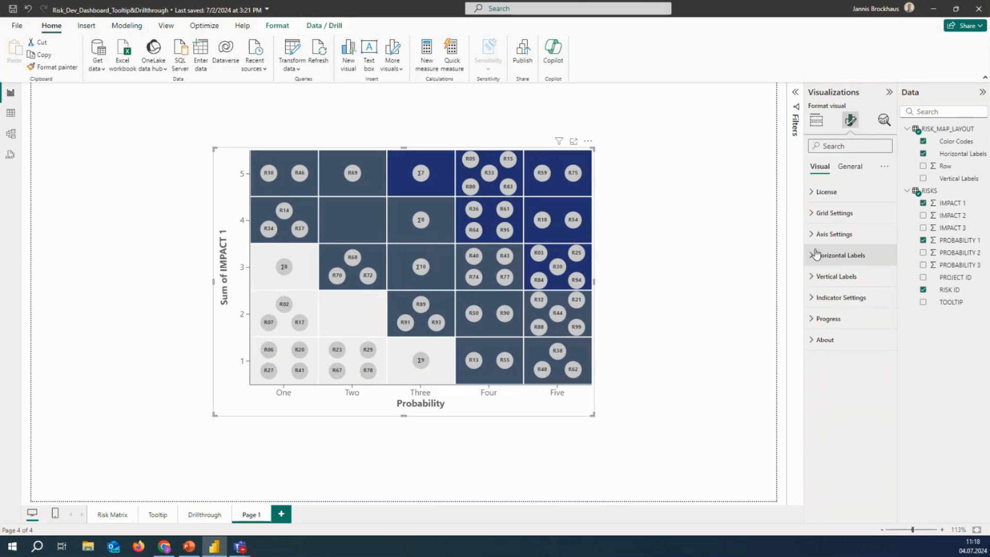
{"action": "left_click", "coordinate": [815, 281]}
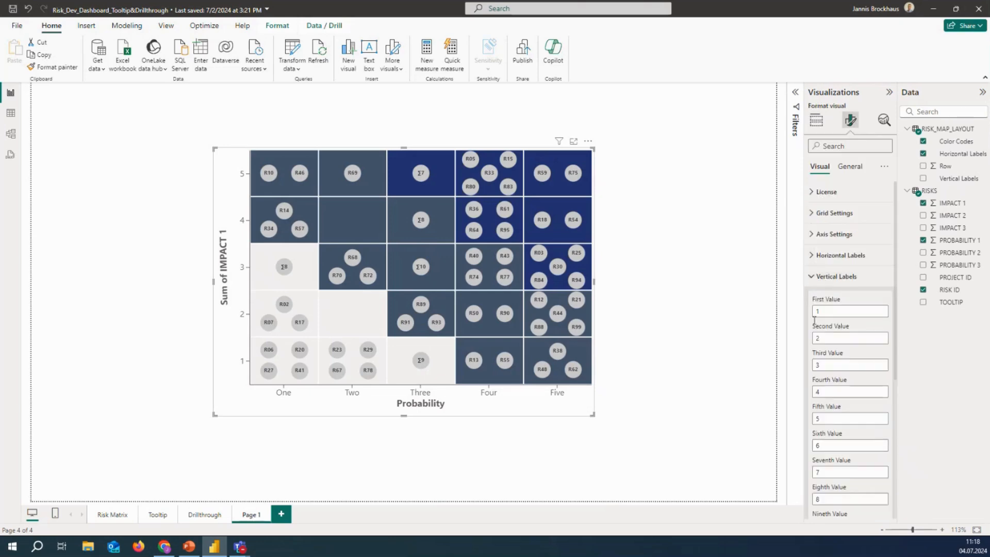
{"action": "left_click", "coordinate": [817, 279]}
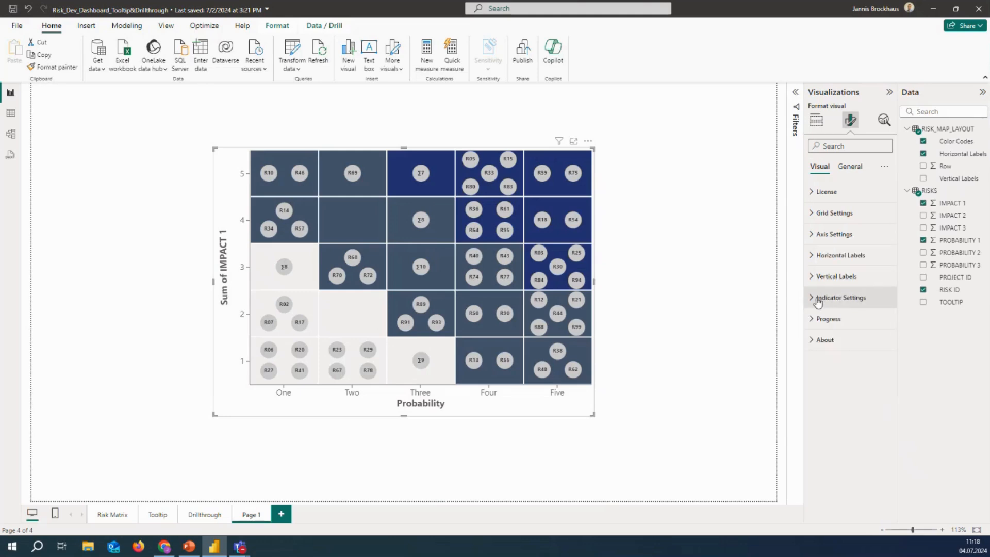
{"action": "left_click", "coordinate": [818, 301]}
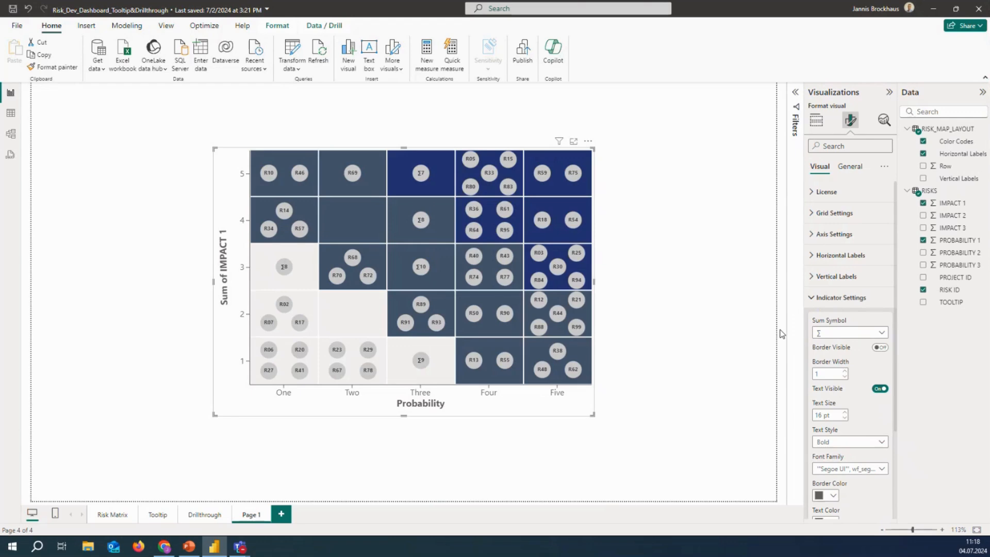
{"action": "scroll", "coordinate": [848, 379], "scroll_direction": "down", "scroll_amount": 3}
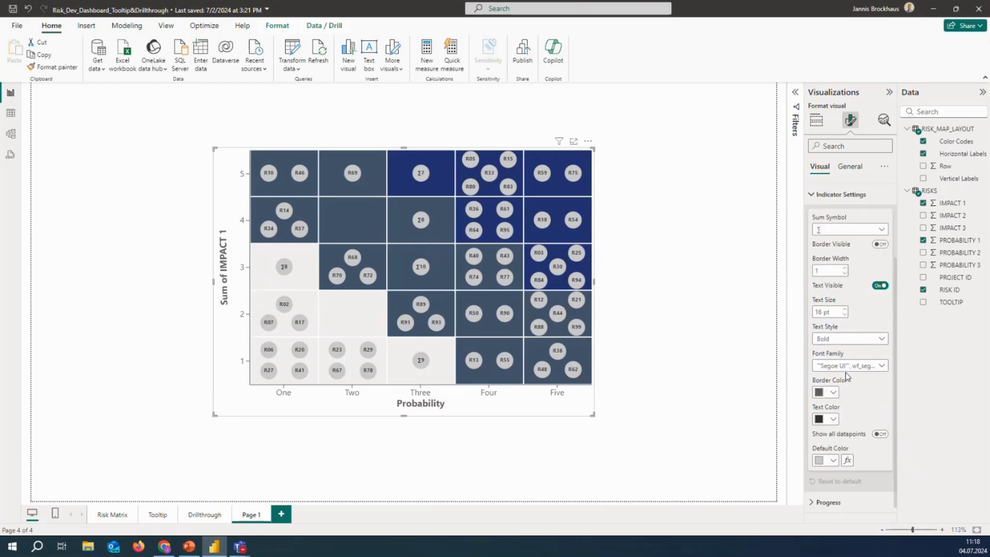
{"action": "left_click", "coordinate": [880, 246]}
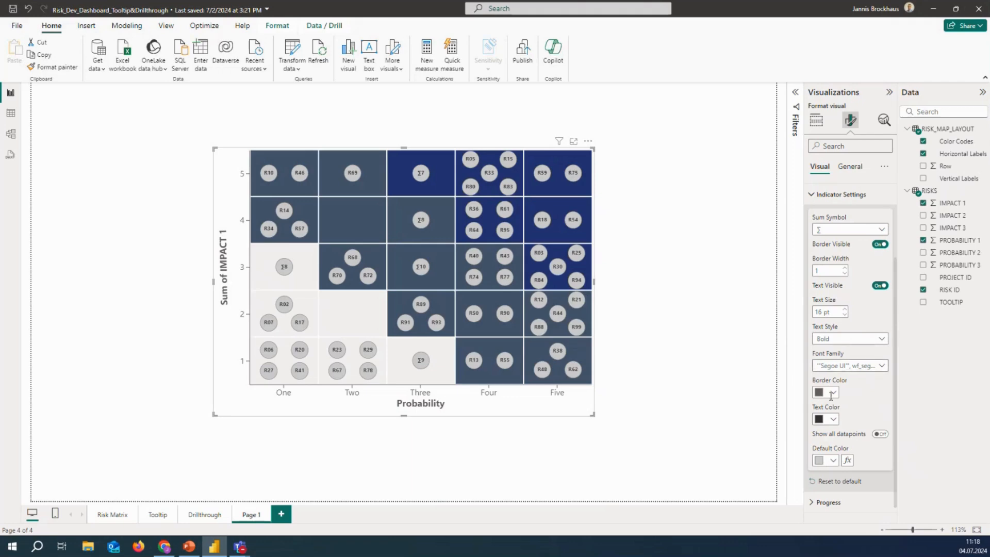
Step: Set up rule-based conditional formatting for the indicators' default color, based on the PROJECT ID field from RISKS
{"action": "left_click", "coordinate": [833, 462]}
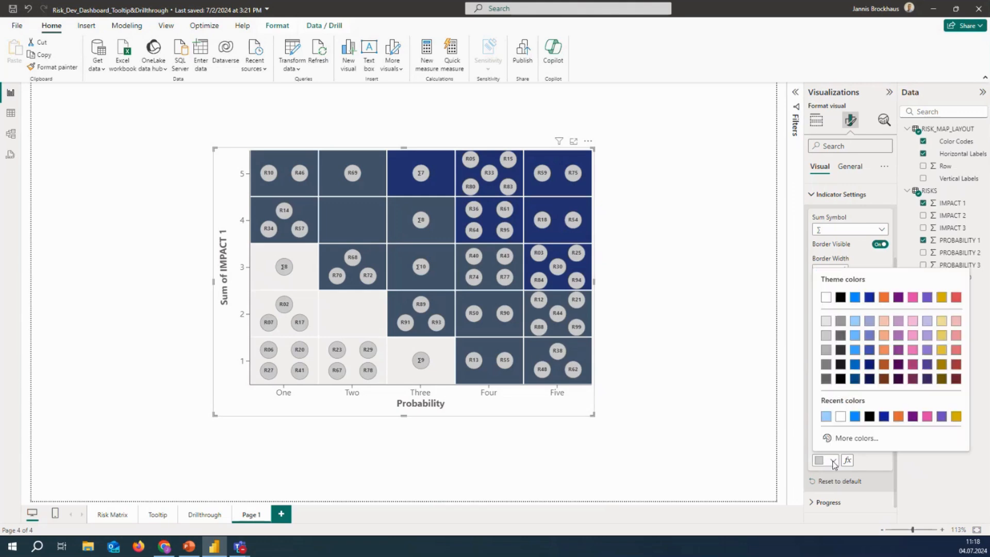
{"action": "left_click", "coordinate": [847, 465]}
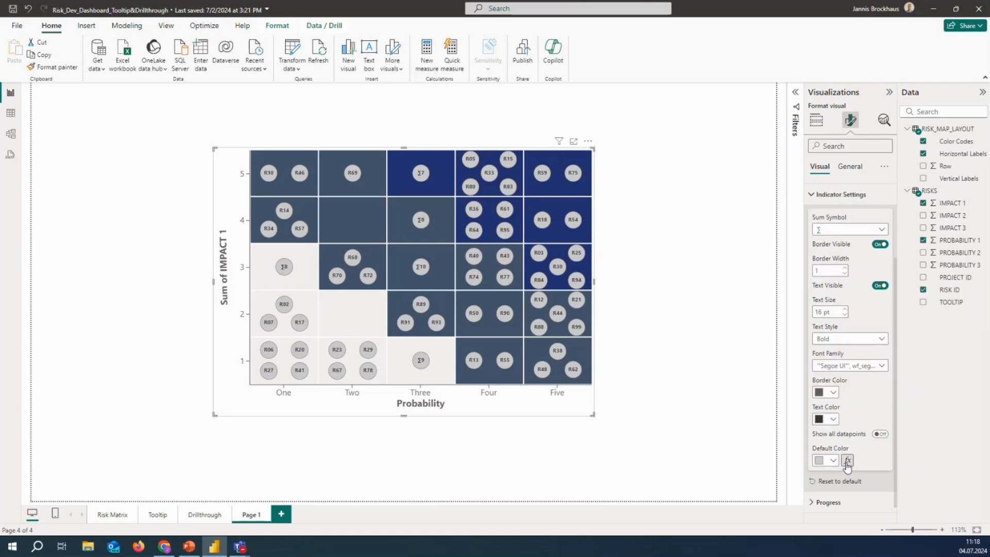
{"action": "left_click", "coordinate": [847, 466]}
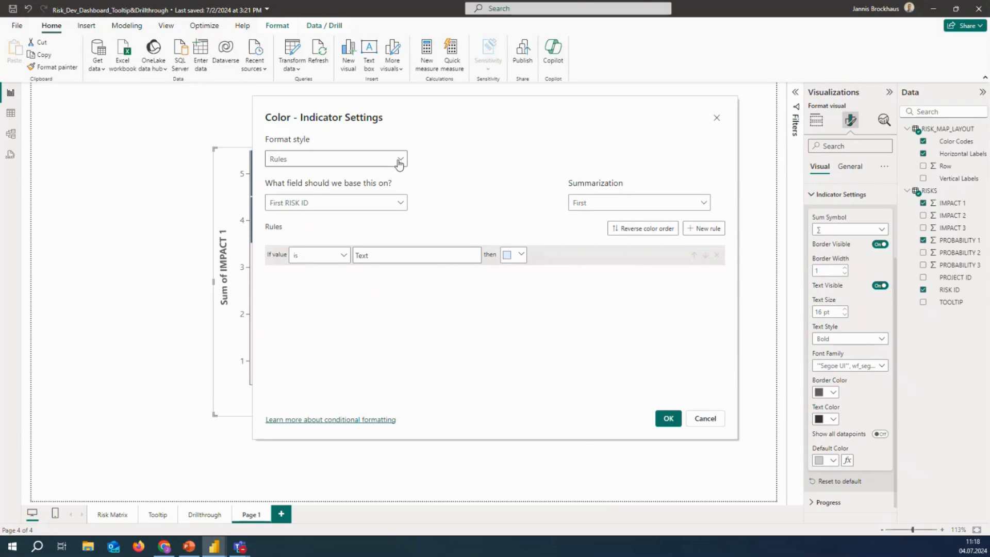
{"action": "left_click", "coordinate": [398, 205]}
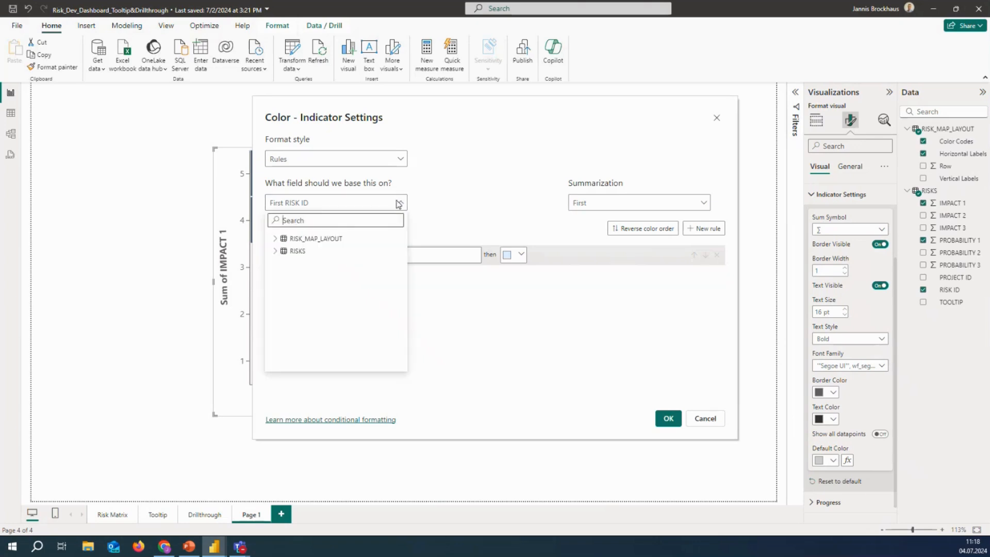
{"action": "left_click", "coordinate": [274, 252]}
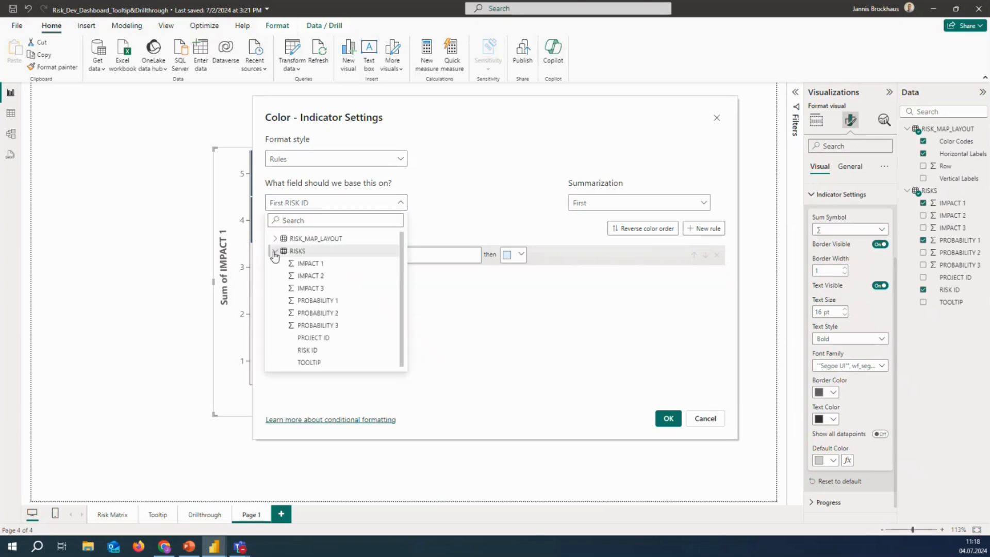
{"action": "left_click", "coordinate": [332, 337]}
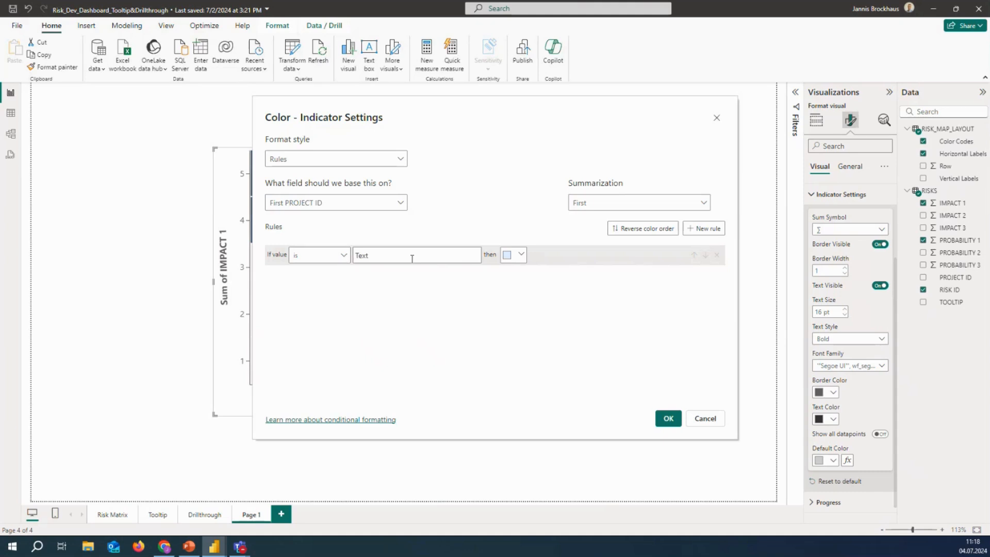
Step: Define the rule to color indicators light orange when the value is P01, and apply the conditional formatting
{"action": "left_click", "coordinate": [374, 257]}
{"action": "type", "text": "P01"}
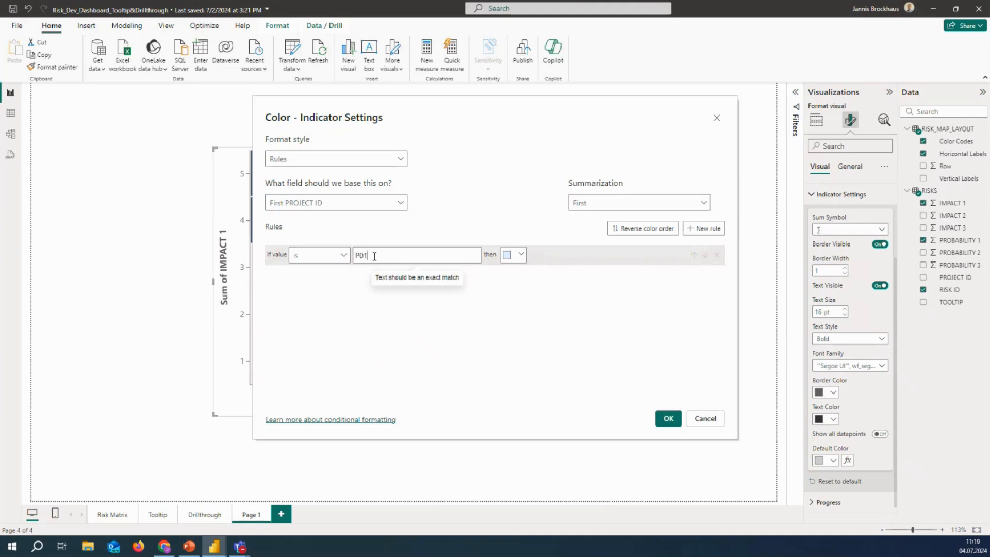
{"action": "left_click", "coordinate": [512, 255]}
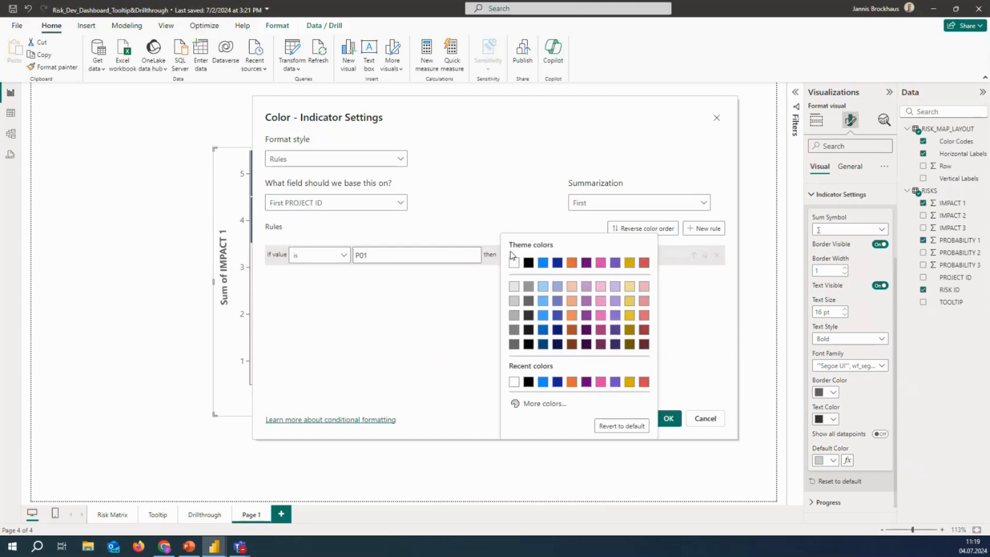
{"action": "left_click", "coordinate": [572, 286]}
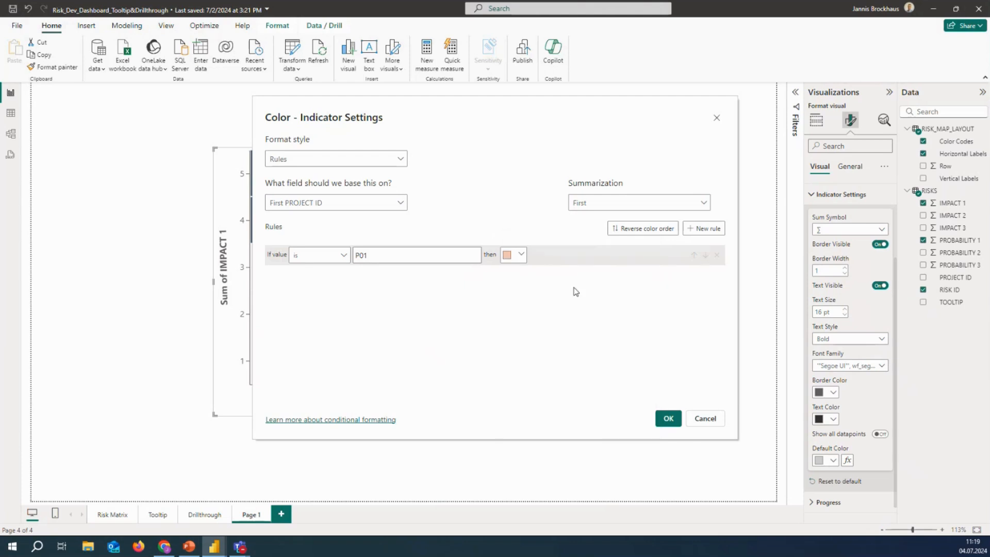
{"action": "left_click", "coordinate": [676, 427]}
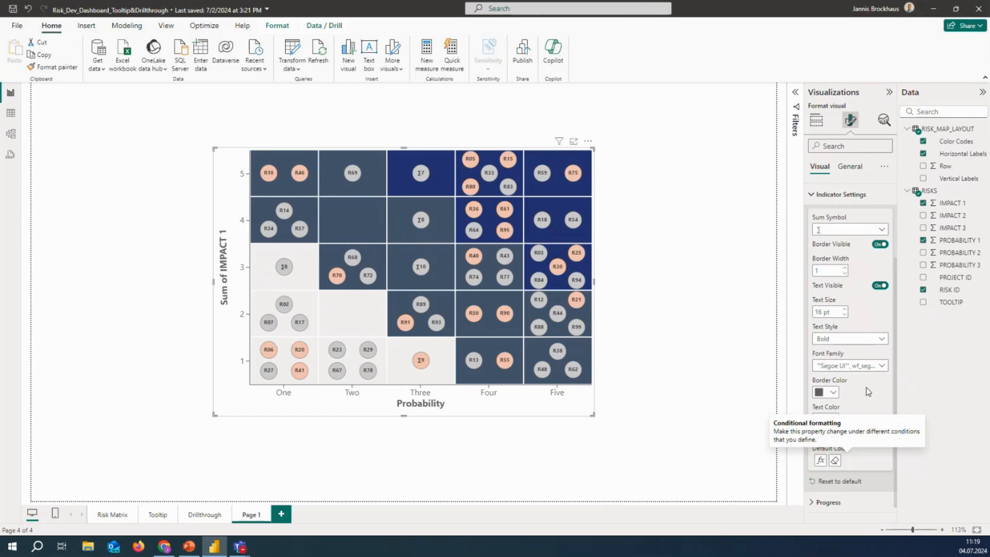
Step: Examine the heatmap's Progress settings and try selecting risk R02 in the grid
{"action": "scroll", "coordinate": [866, 387], "scroll_direction": "down", "scroll_amount": 1}
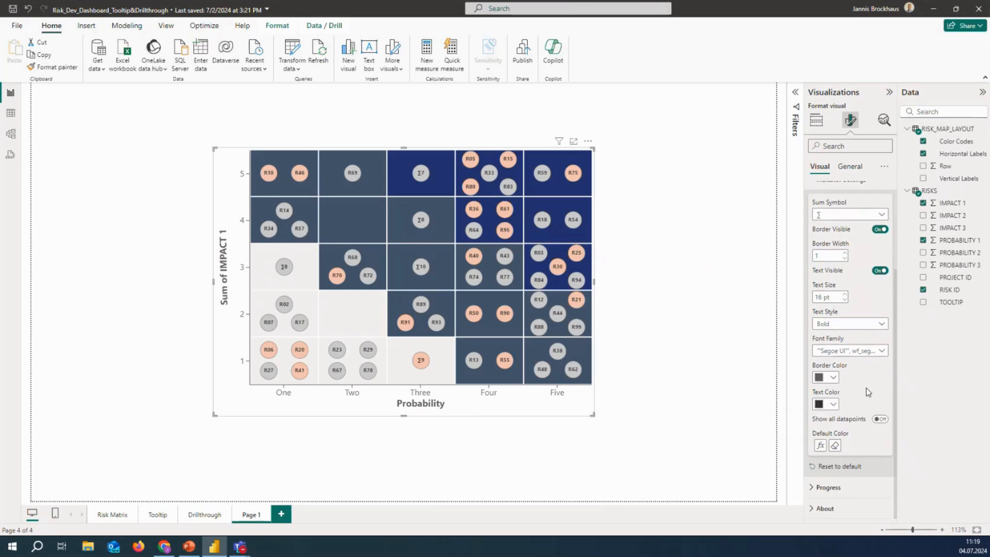
{"action": "left_click", "coordinate": [825, 488]}
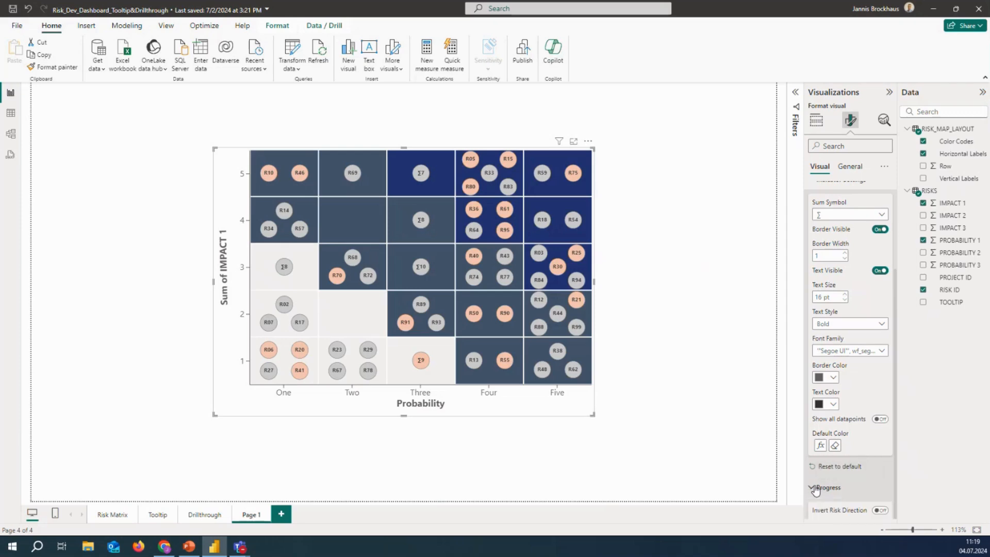
{"action": "scroll", "coordinate": [844, 432], "scroll_direction": "down", "scroll_amount": 3}
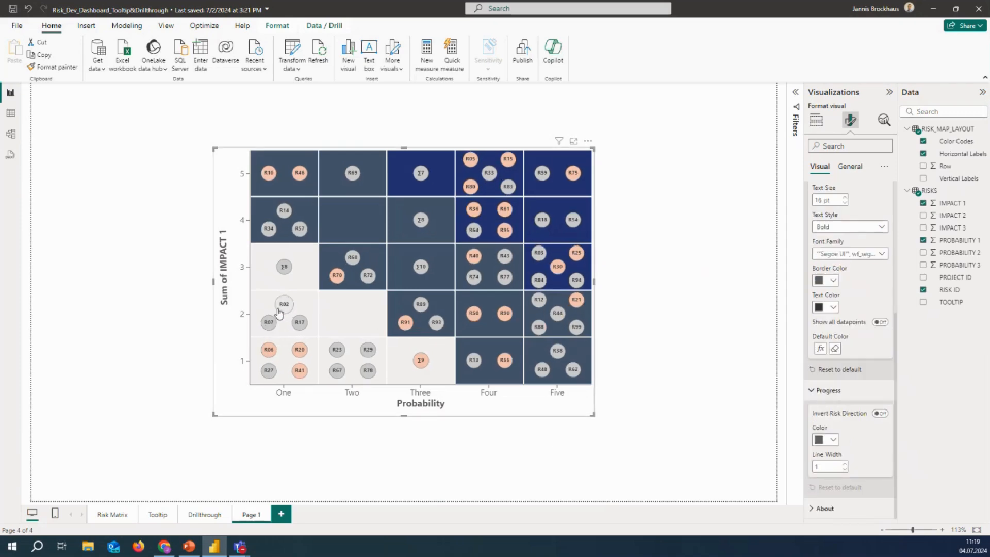
{"action": "mouse_move", "coordinate": [279, 309]}
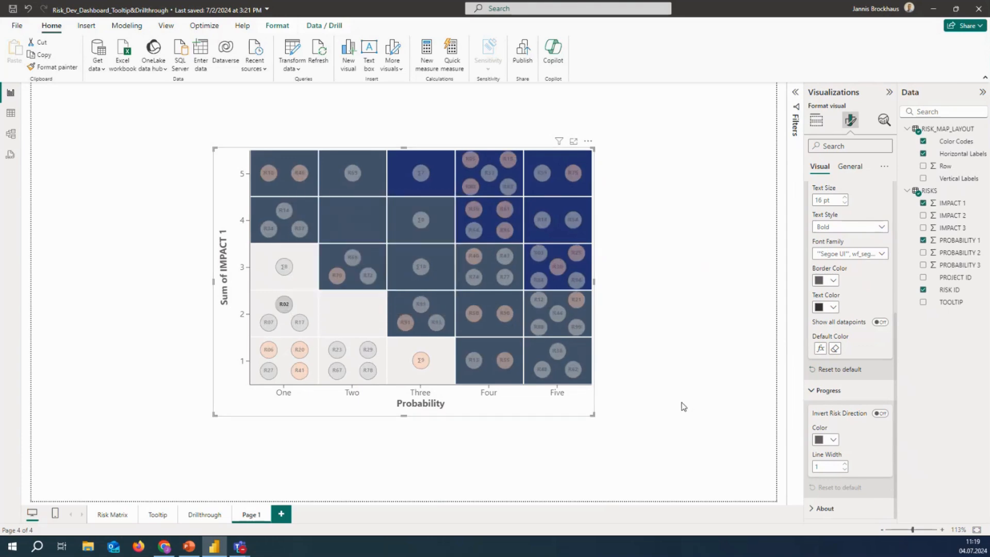
Step: Add IMPACT 2 and IMPACT 3 to the heatmap's vertical axis, and PROBABILITY 2 and PROBABILITY 3 to its horizontal axis
{"action": "left_click", "coordinate": [816, 120]}
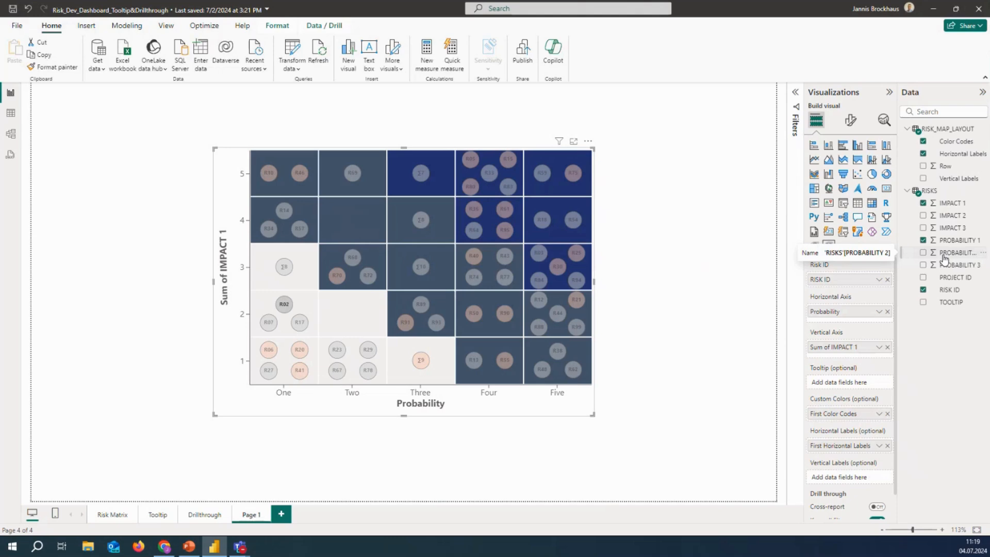
{"action": "left_click_drag", "start_coordinate": [946, 216], "coordinate": [863, 356]}
{"action": "left_click_drag", "start_coordinate": [950, 227], "coordinate": [865, 371]}
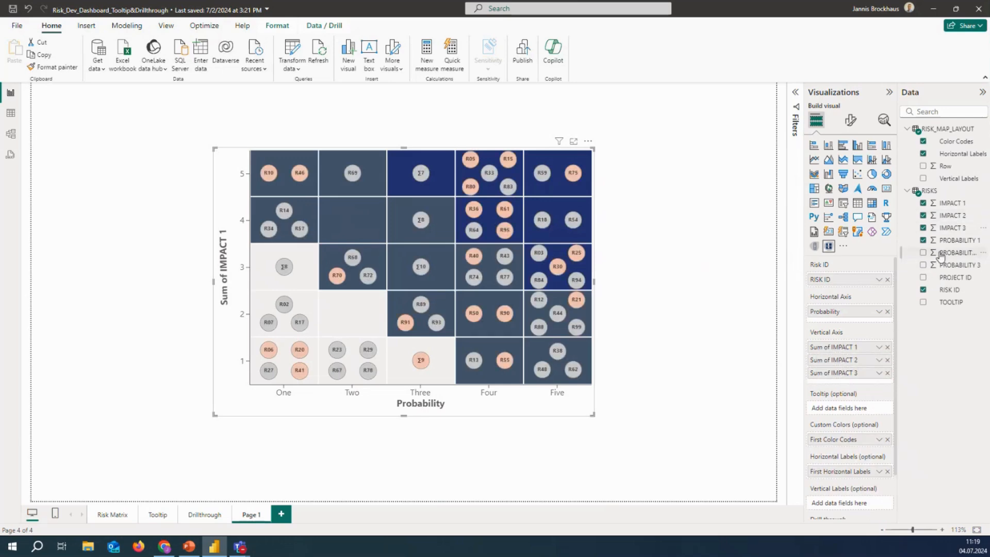
{"action": "left_click_drag", "start_coordinate": [943, 252], "coordinate": [842, 326]}
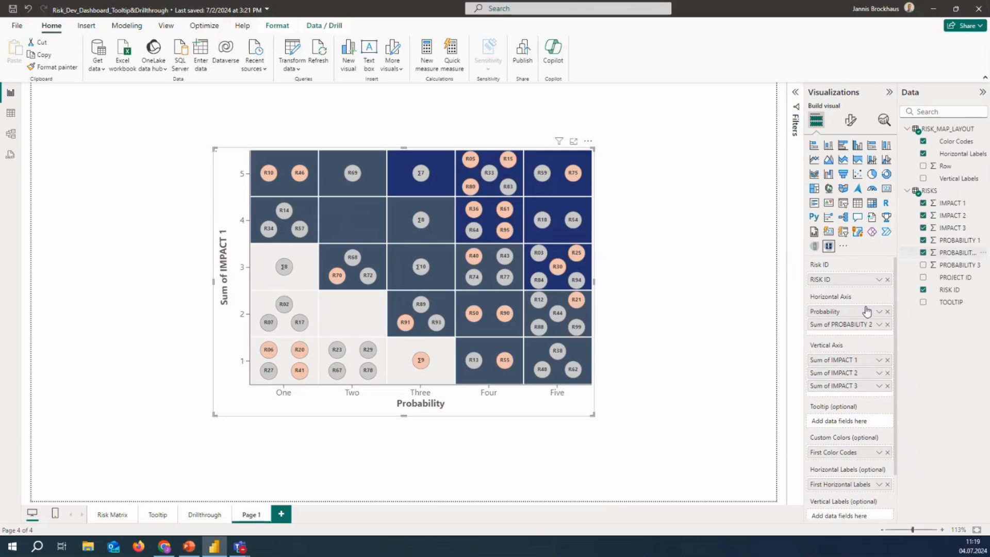
{"action": "left_click_drag", "start_coordinate": [944, 264], "coordinate": [856, 338]}
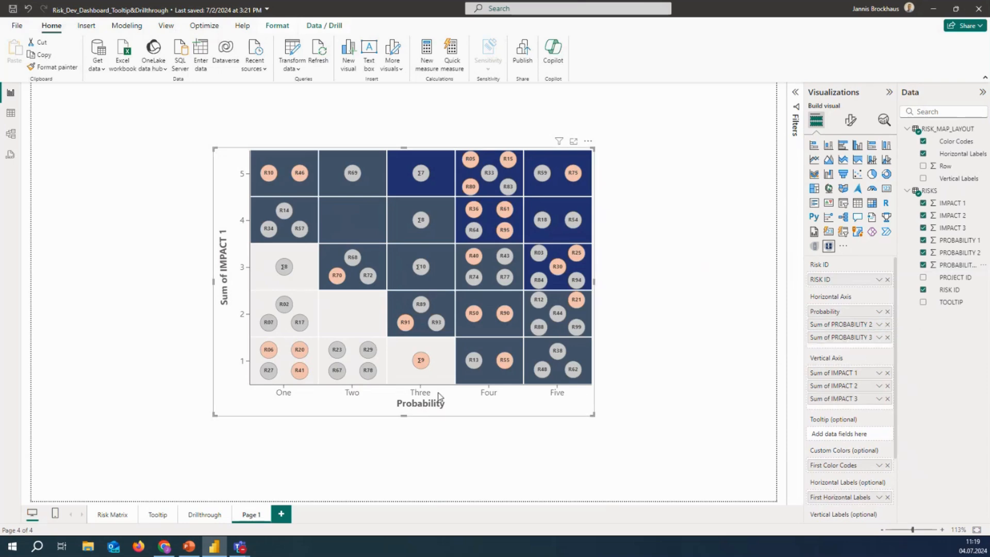
Step: Display the progress path of risk R02, then turn on Invert Risk Direction in the heatmap's Progress settings
{"action": "left_click", "coordinate": [281, 313]}
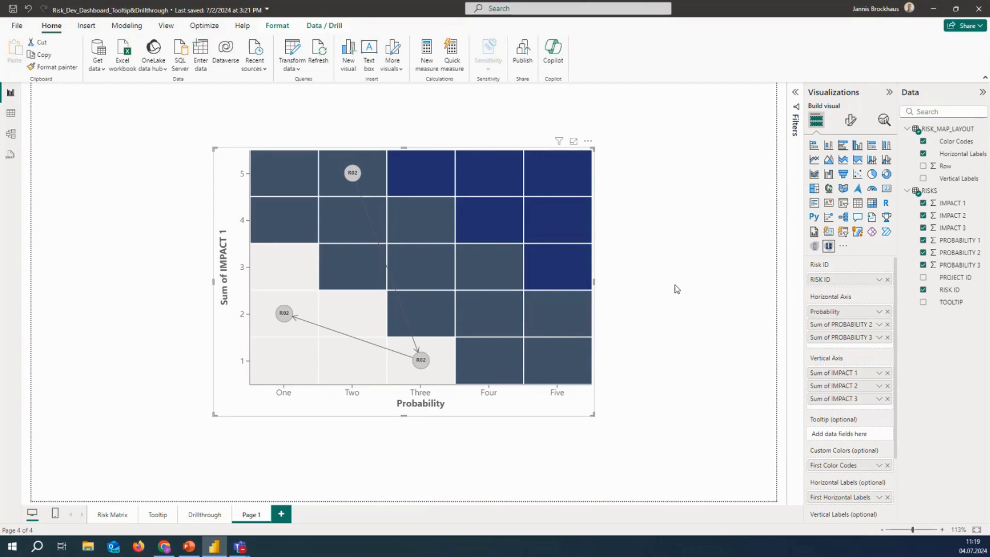
{"action": "left_click", "coordinate": [850, 120]}
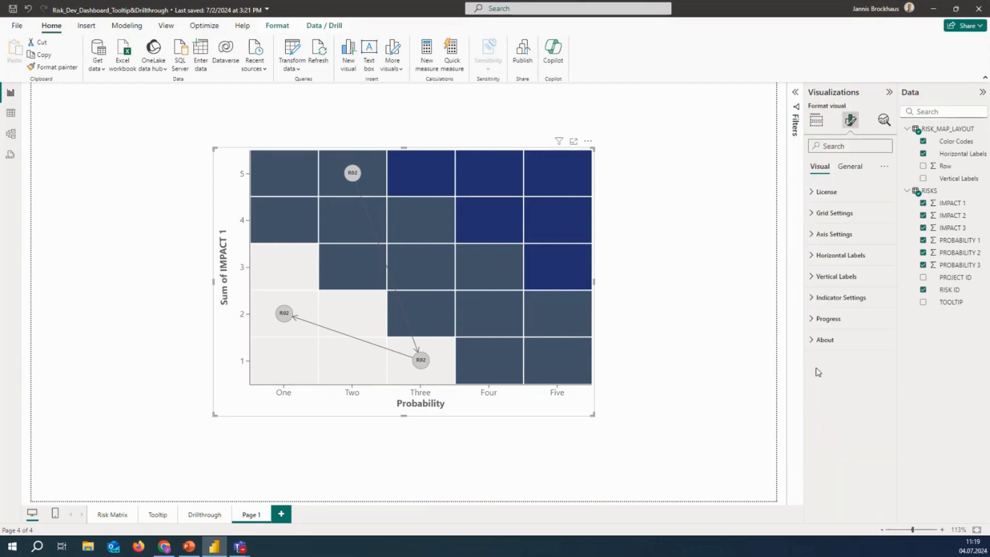
{"action": "left_click", "coordinate": [822, 319]}
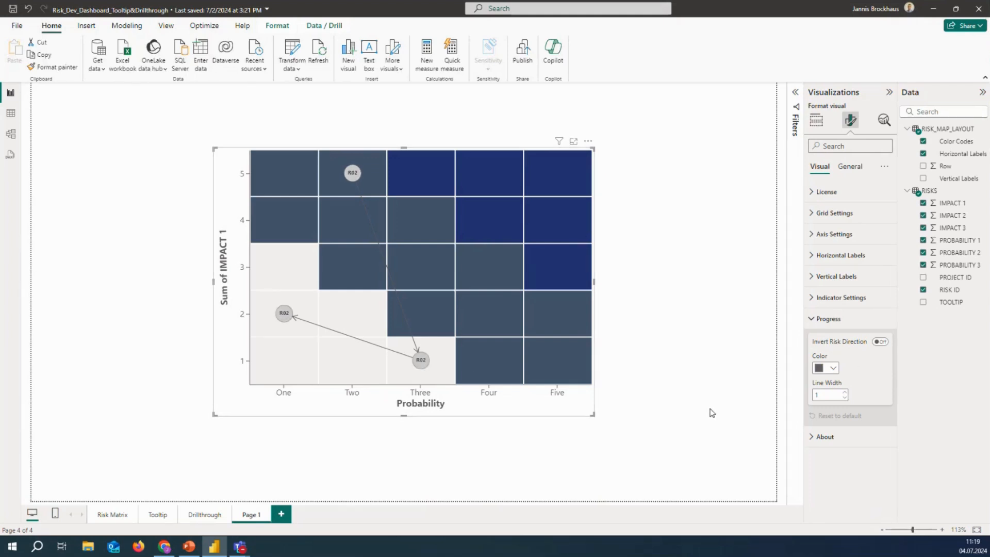
{"action": "left_click", "coordinate": [882, 344]}
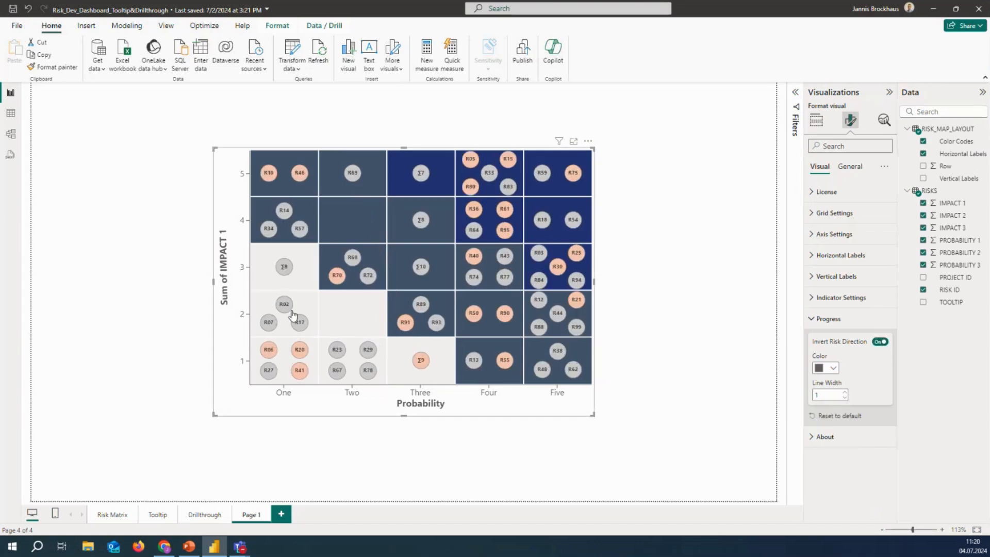